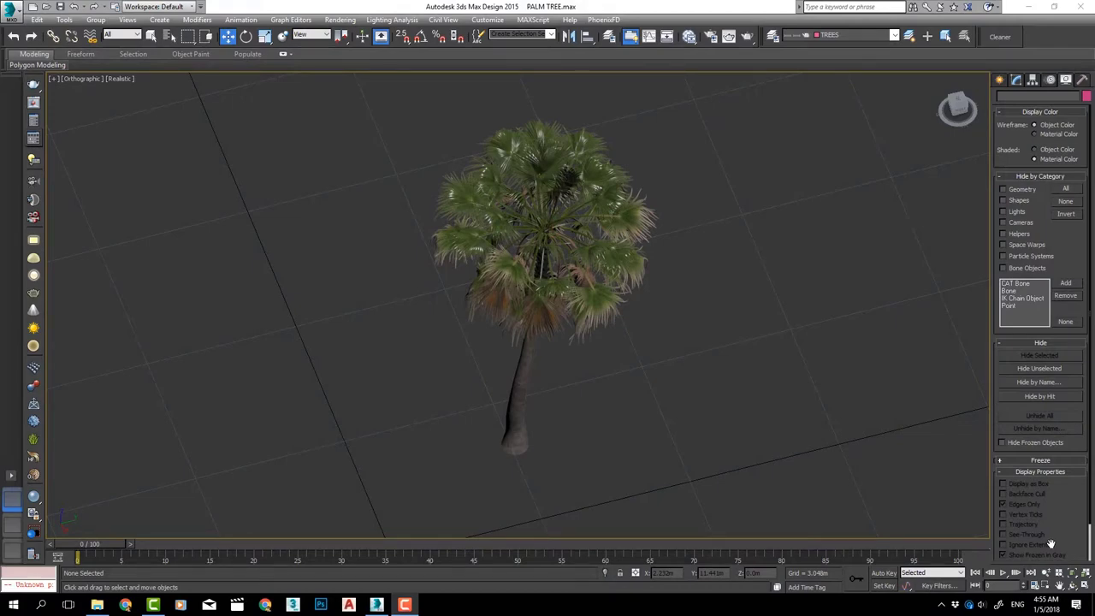
# Show viewport polygon statistics and select the palm tree from a downward view.
pyautogui.press('7')
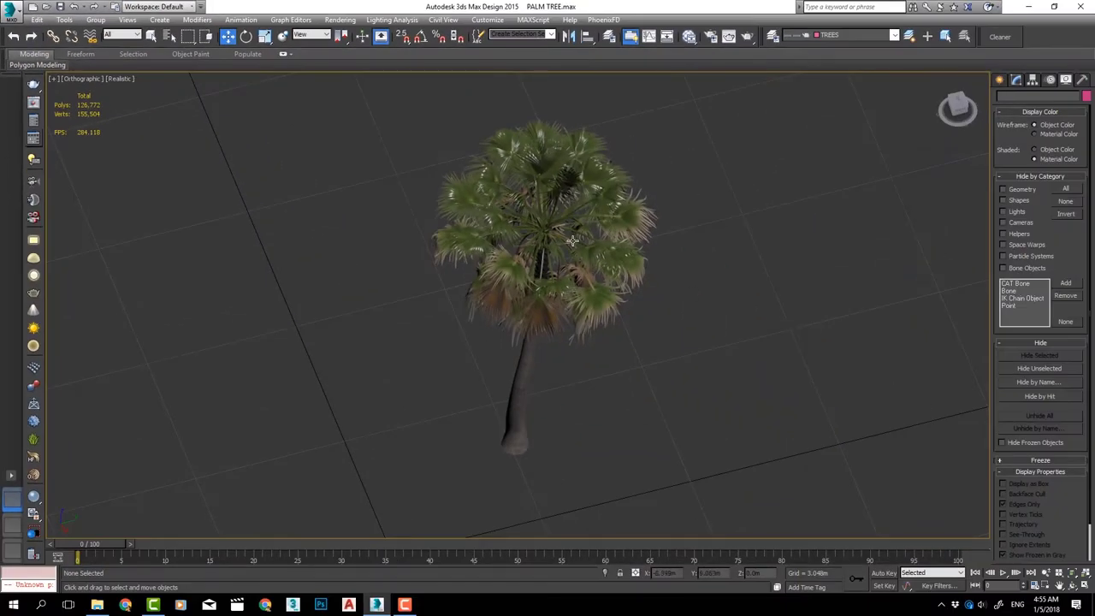
pyautogui.click(531, 256)
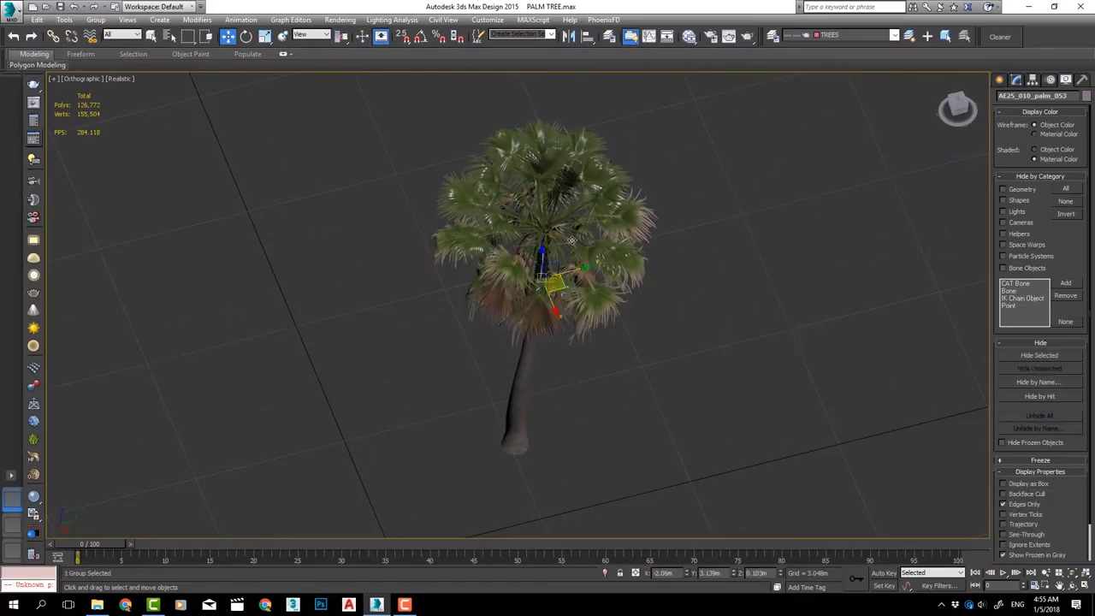
pyautogui.keyDown('alt'); pyautogui.moveTo(530, 257); pyautogui.dragTo(423, 332, button='middle'); pyautogui.keyUp('alt')
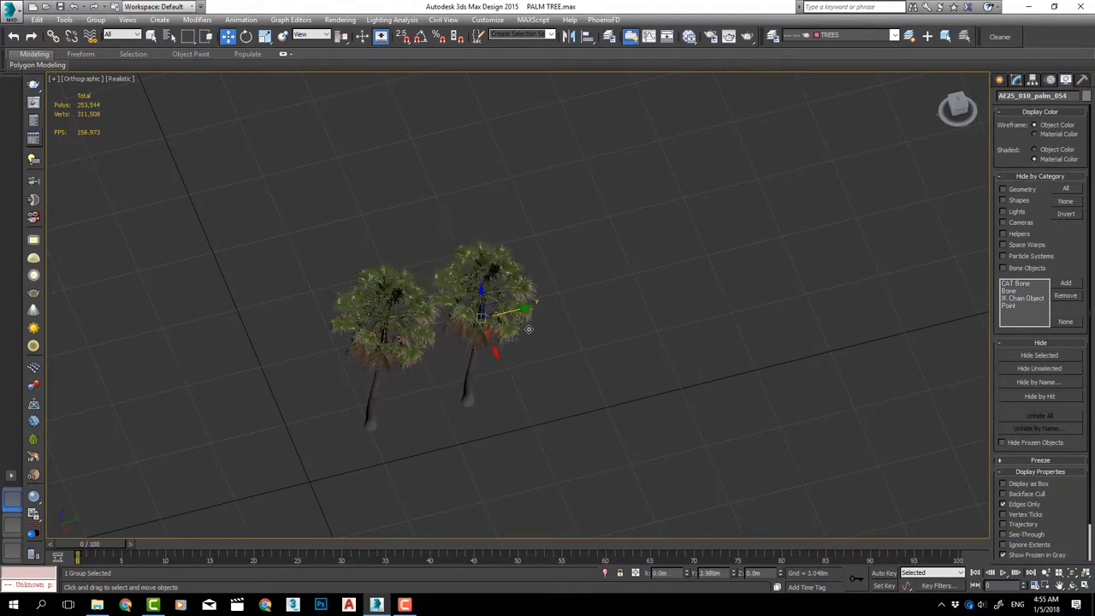
# Clone the palm tree into a row of instances, reaching 1,394,492 polys.
pyautogui.keyDown('shift'); pyautogui.moveTo(422, 332); pyautogui.dragTo(513, 304); pyautogui.keyUp('shift')
pyautogui.click(505, 278)
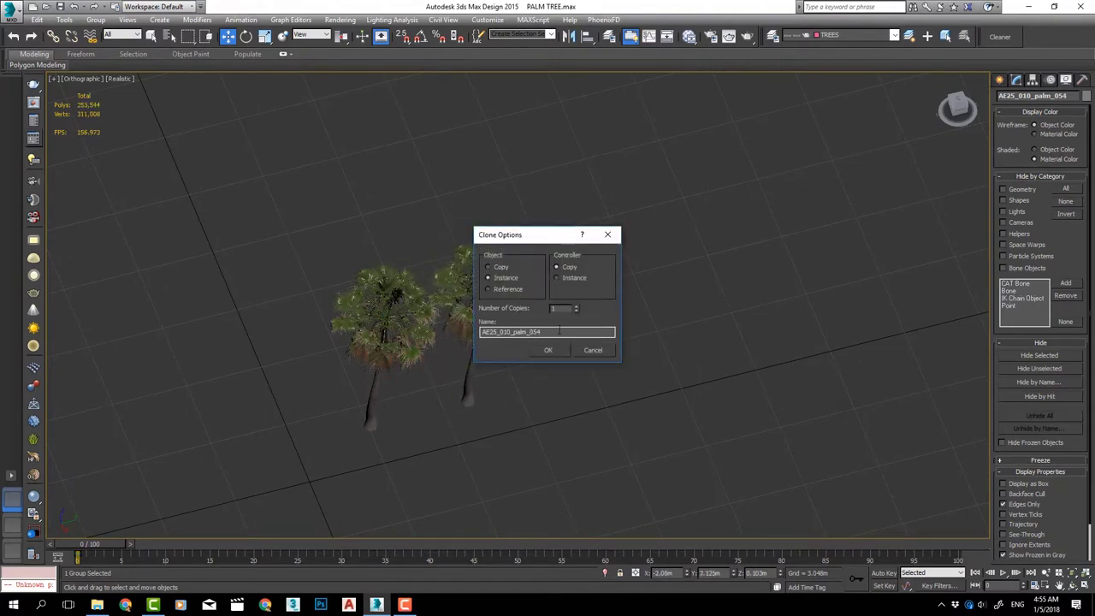
pyautogui.click(549, 350)
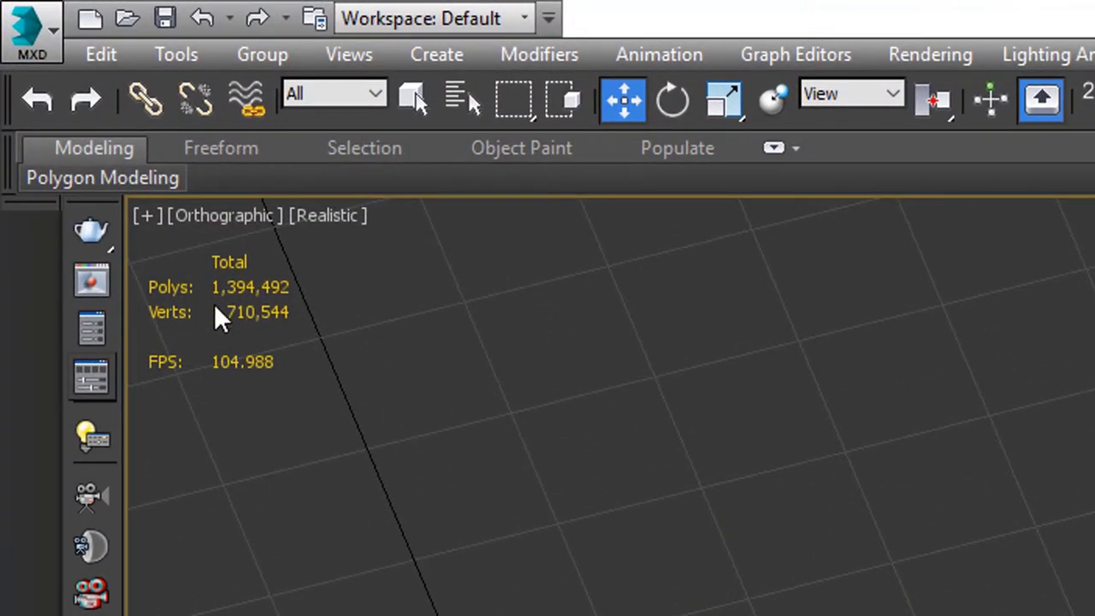
pyautogui.moveTo(349, 321)
pyautogui.mouseDown(button='middle')
pyautogui.moveTo(587, 499)
pyautogui.moveTo(1002, 606)
pyautogui.mouseUp(button='middle')
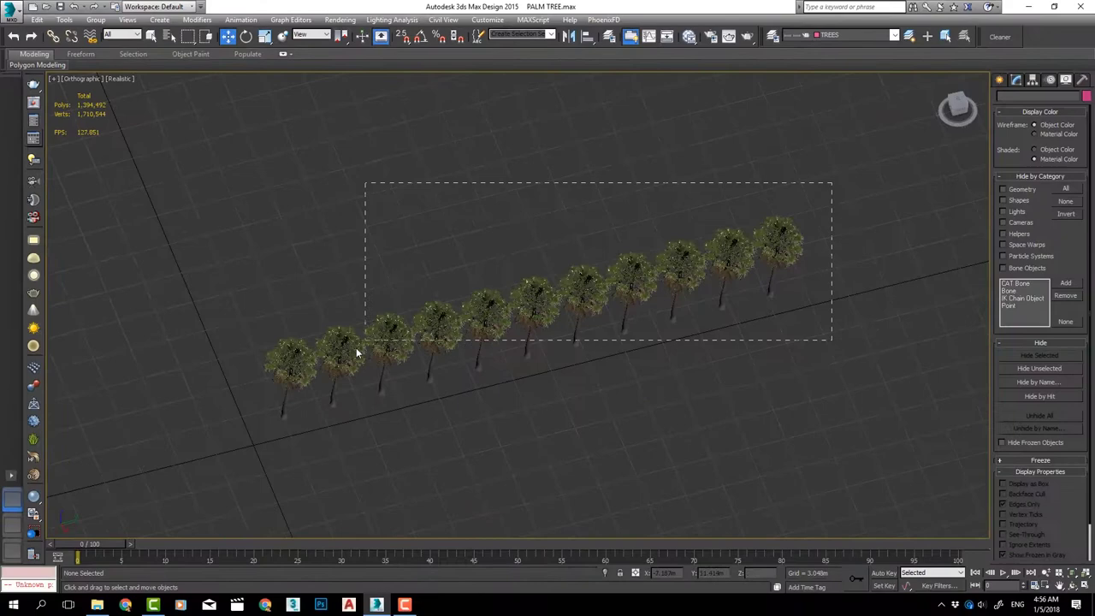
# Select the whole tree row and clone it sideways as instances into a 15,339,412-poly grid.
pyautogui.moveTo(828, 185); pyautogui.dragTo(239, 444)
pyautogui.moveTo(445, 371); pyautogui.dragTo(555, 366, button='middle')
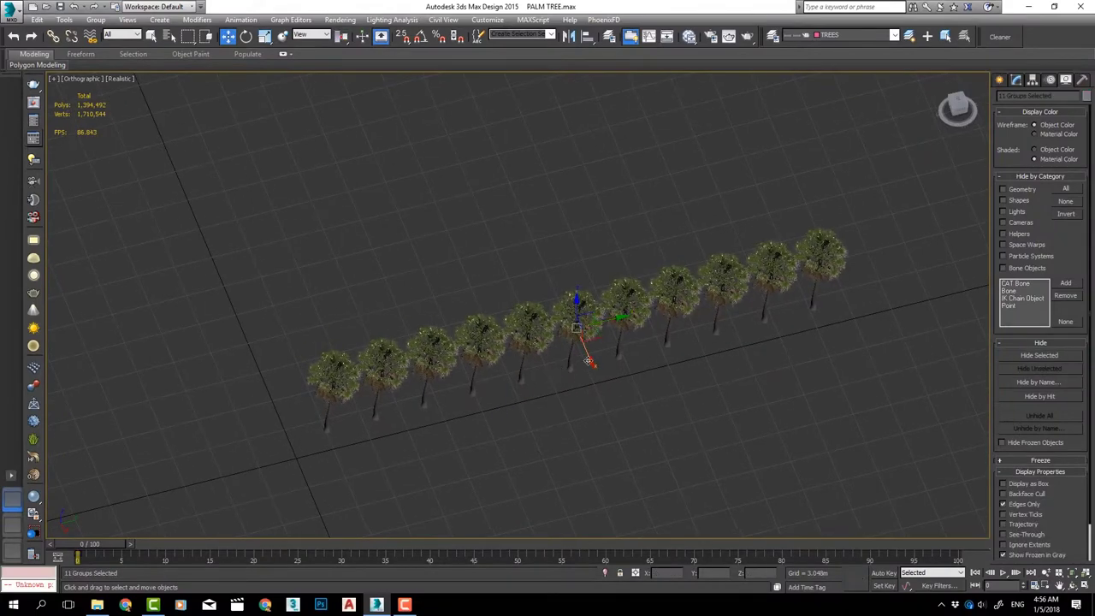
pyautogui.keyDown('shift'); pyautogui.moveTo(585, 374); pyautogui.dragTo(565, 325); pyautogui.keyUp('shift')
pyautogui.doubleClick(555, 309)
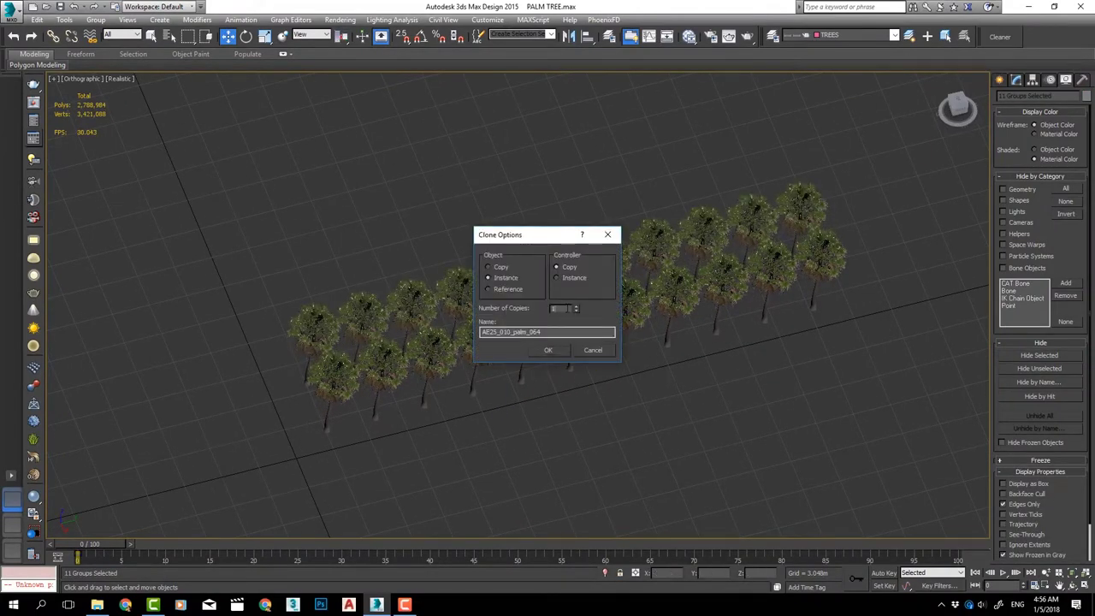
pyautogui.click(548, 350)
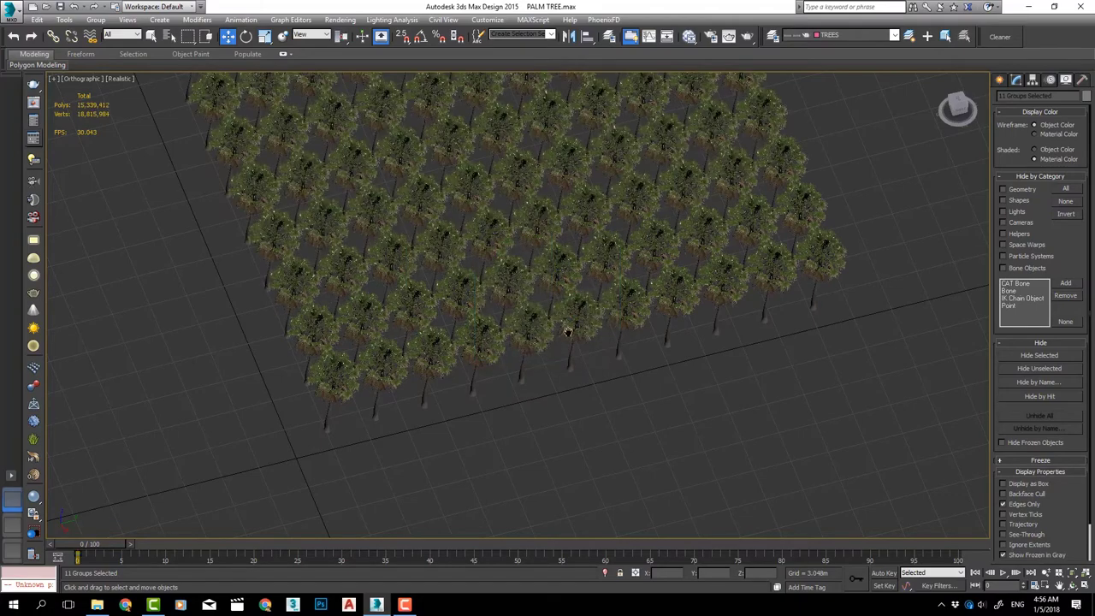
pyautogui.scroll(-5, 616, 460)
pyautogui.scroll(2, 604, 412)
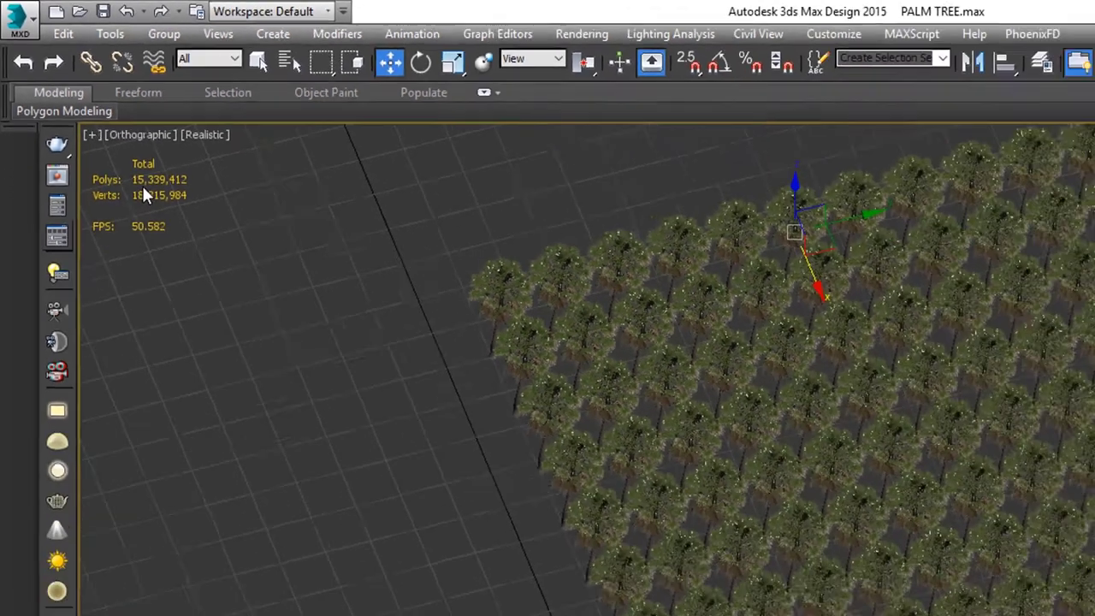
pyautogui.scroll(-5, 503, 289)
pyautogui.scroll(2, 599, 189)
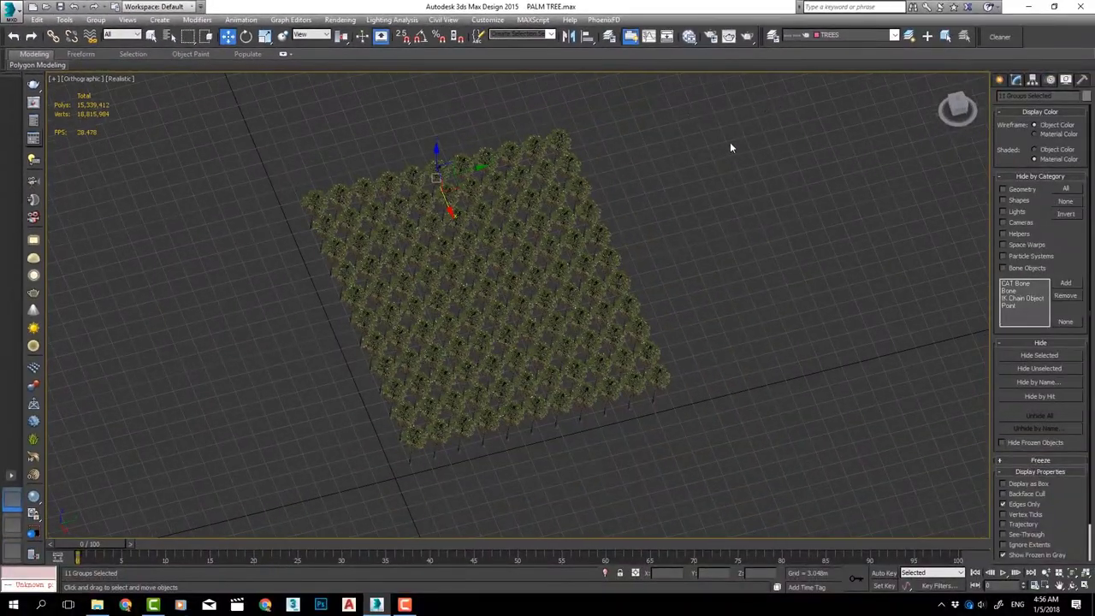
# Select the entire tree grid and clone it along Y as instances, totalling 168,733,532 polys.
pyautogui.moveTo(782, 98); pyautogui.dragTo(248, 473)
pyautogui.moveTo(444, 345)
pyautogui.mouseDown(button='middle')
pyautogui.moveTo(423, 351)
pyautogui.moveTo(428, 339)
pyautogui.mouseUp(button='middle')
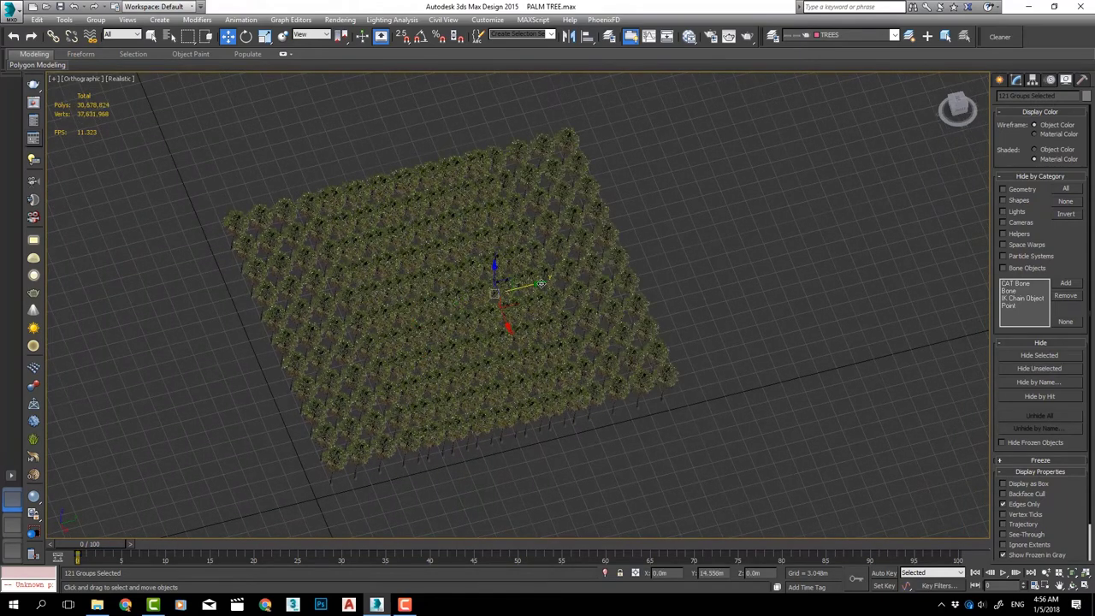
pyautogui.moveTo(541, 283); pyautogui.dragTo(710, 240)
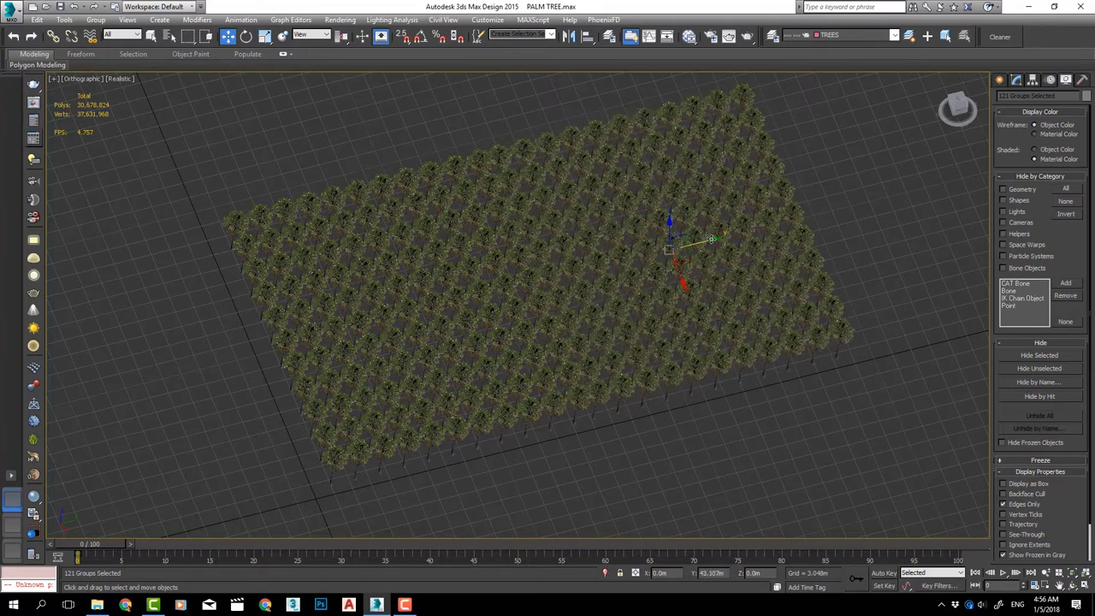
pyautogui.keyDown('shift'); pyautogui.moveTo(711, 239); pyautogui.dragTo(706, 245); pyautogui.keyUp('shift')
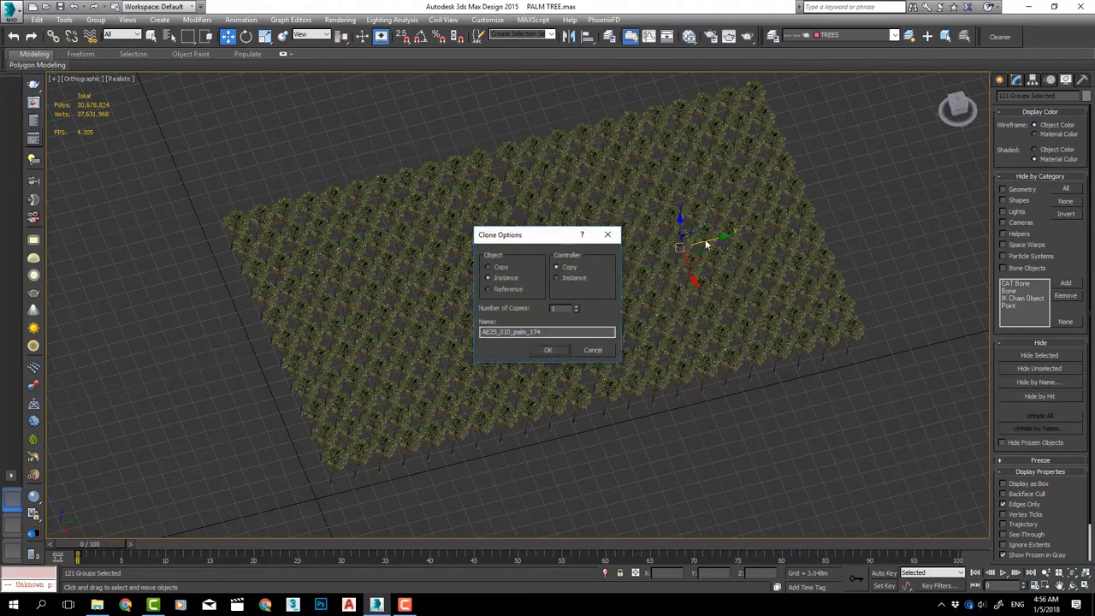
pyautogui.doubleClick(564, 309)
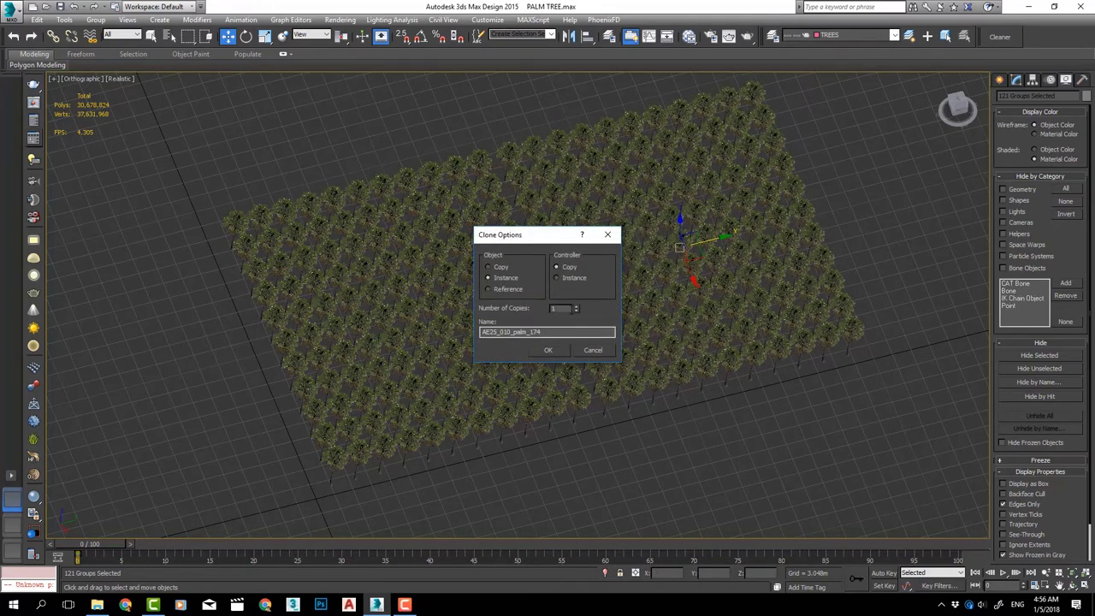
pyautogui.click(557, 349)
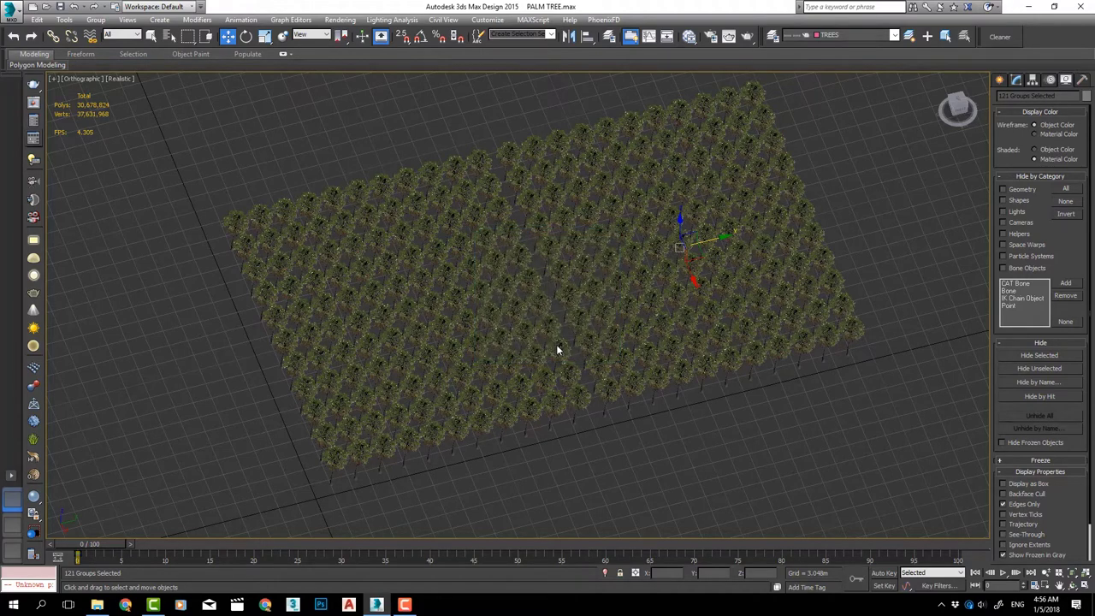
pyautogui.moveTo(593, 337); pyautogui.dragTo(557, 329, button='middle')
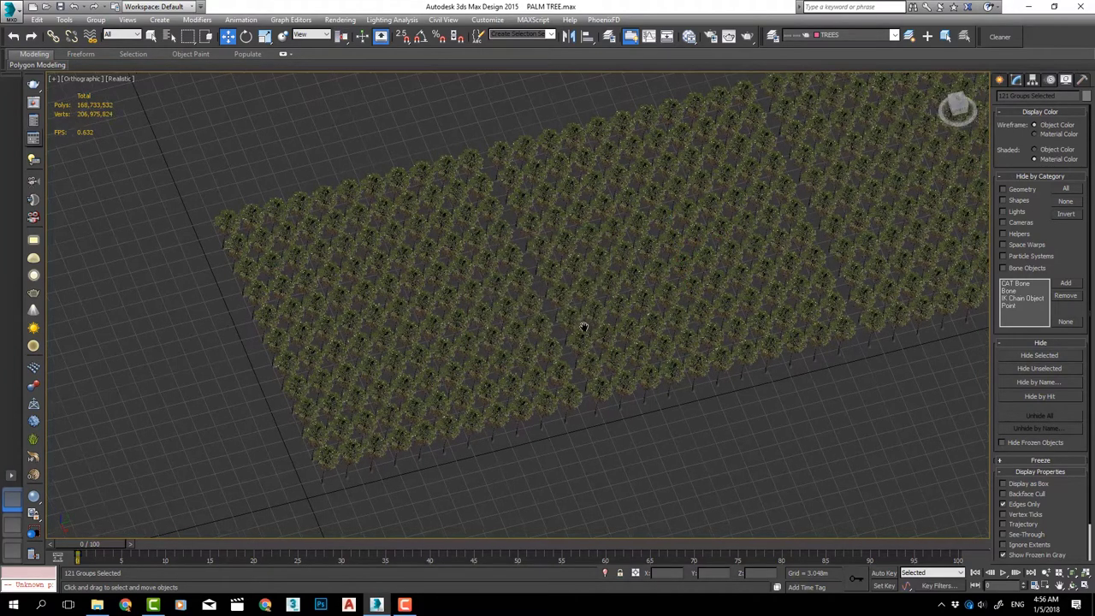
pyautogui.scroll(-3, 557, 330)
pyautogui.moveTo(422, 337); pyautogui.dragTo(357, 357, button='middle')
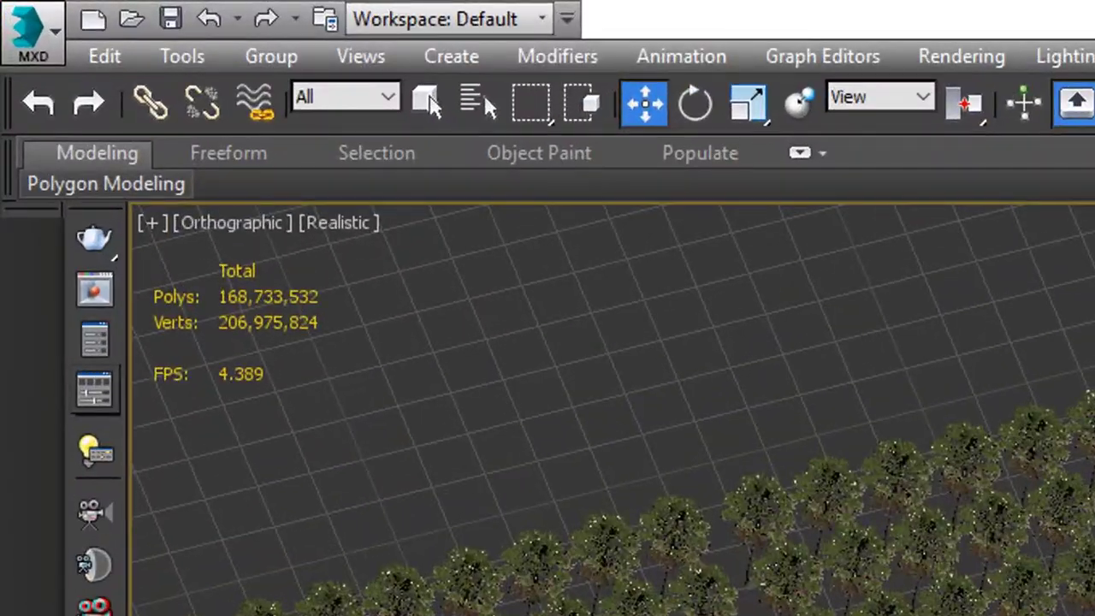
pyautogui.moveTo(120, 248); pyautogui.dragTo(285, 414, button='middle')
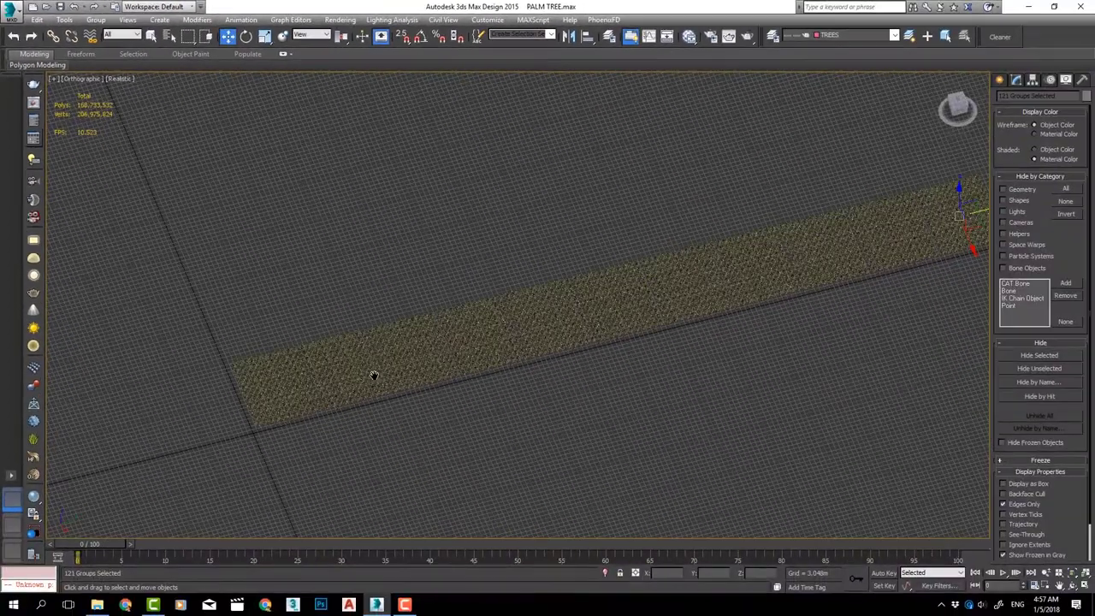
# Select all and clone the whole strip to 337,467,064 polys, then end the frozen program via Task Manager.
pyautogui.moveTo(1037, 422)
pyautogui.mouseDown(button='middle')
pyautogui.moveTo(567, 263)
pyautogui.moveTo(582, 256)
pyautogui.mouseUp(button='middle')
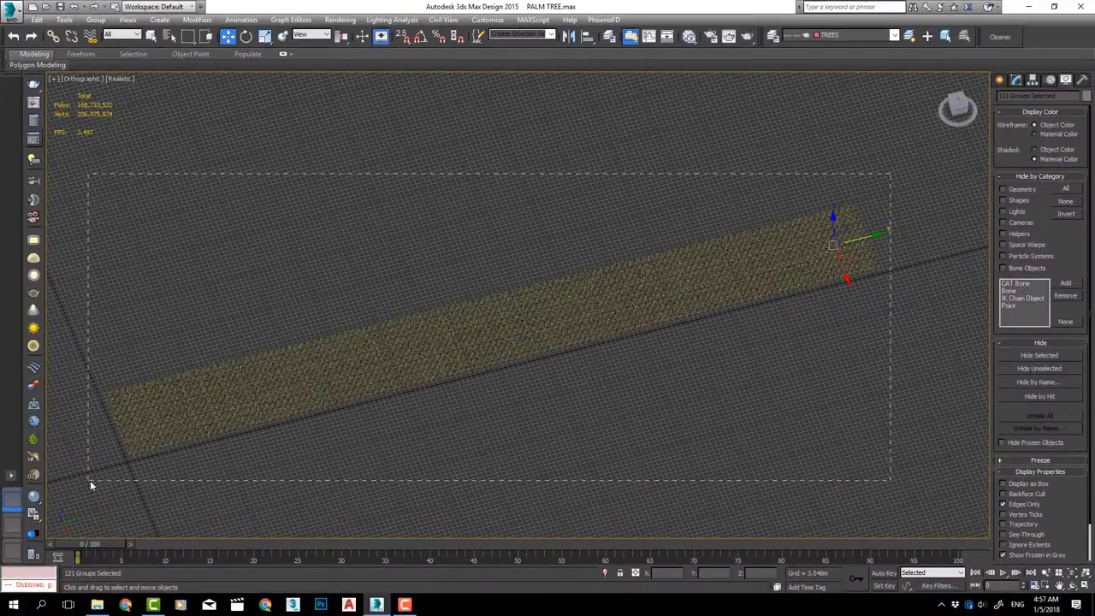
pyautogui.hotkey('ctrl', 'a')
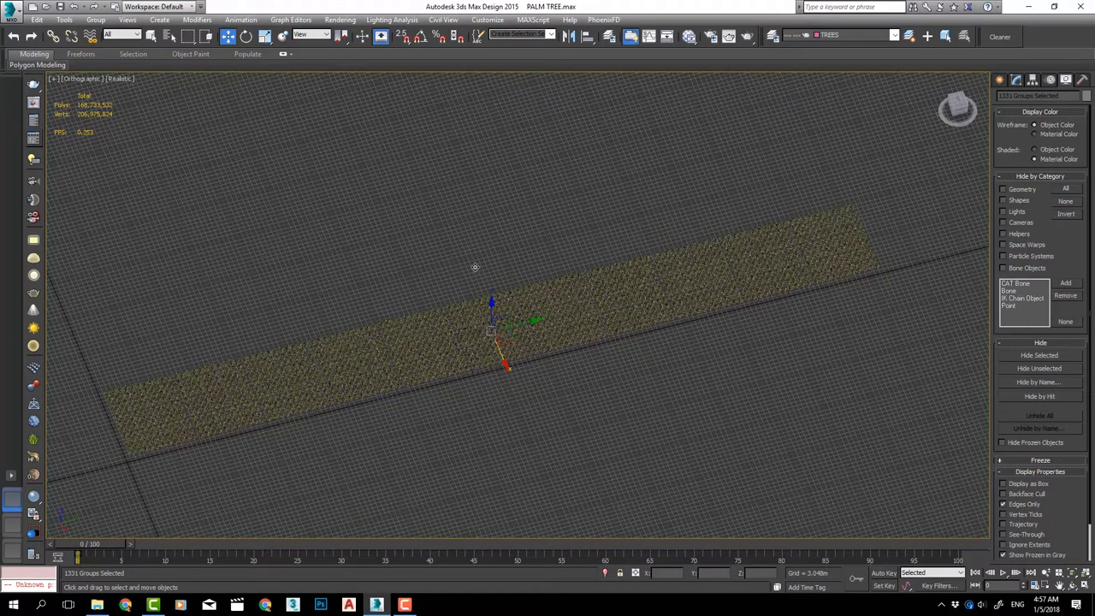
pyautogui.keyDown('shift'); pyautogui.moveTo(477, 263); pyautogui.dragTo(476, 265); pyautogui.keyUp('shift')
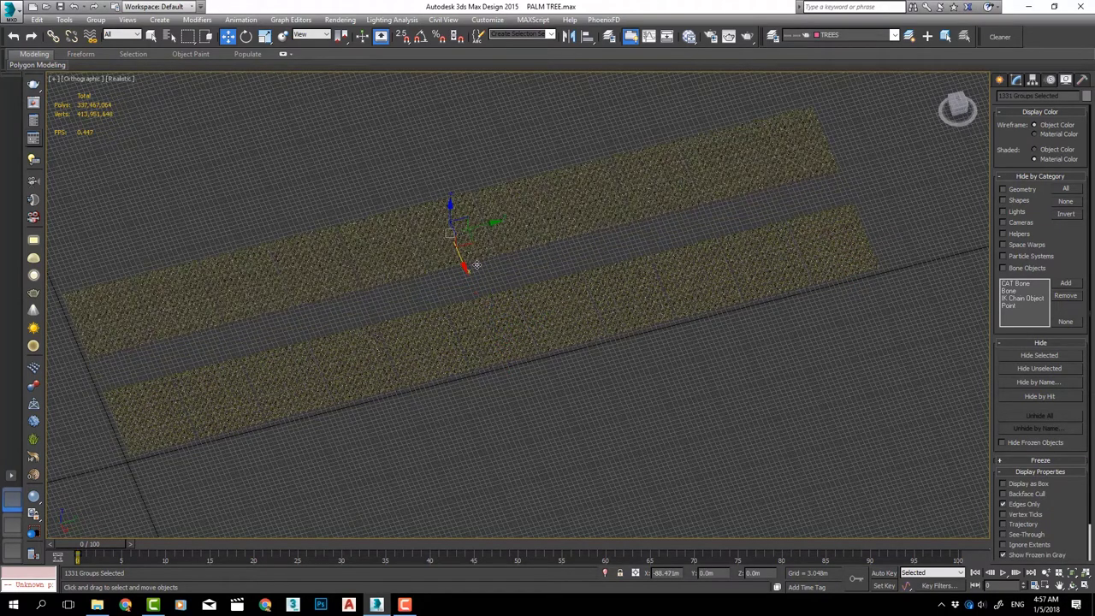
pyautogui.doubleClick(554, 308)
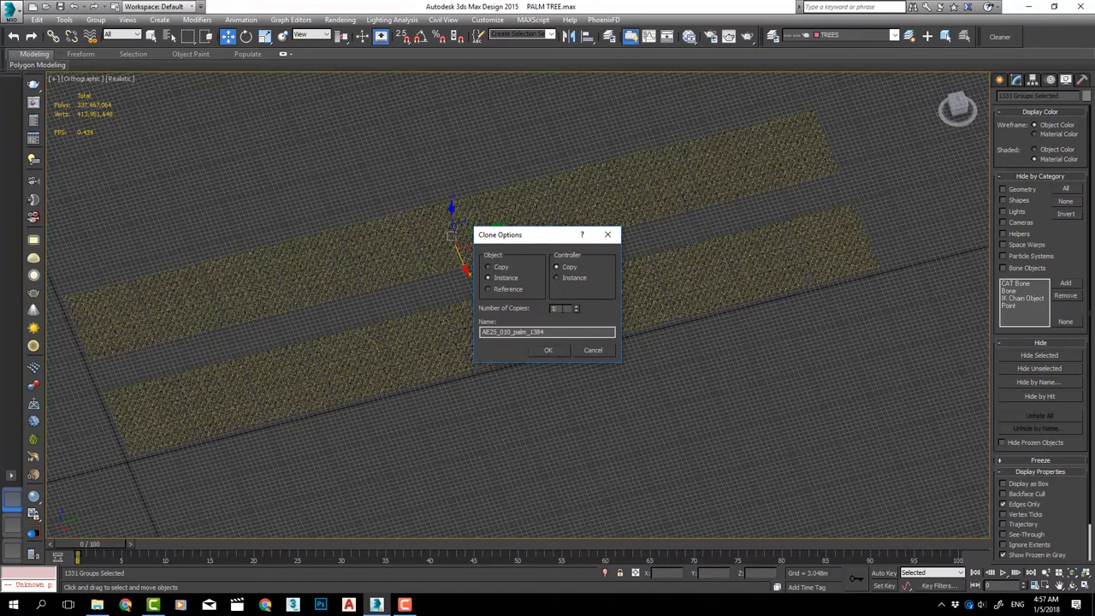
pyautogui.click(549, 350)
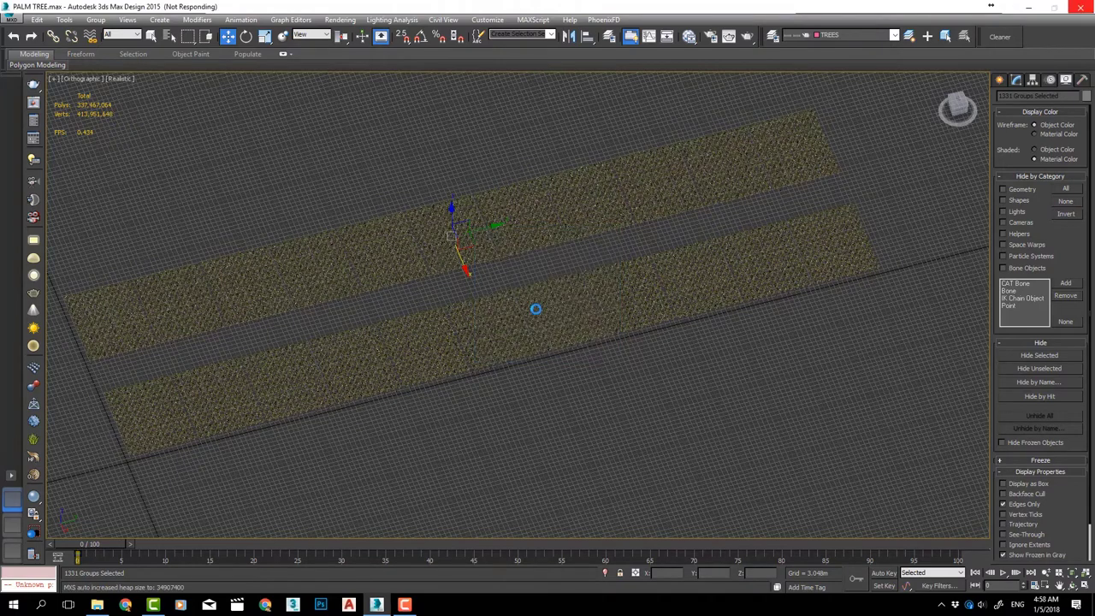
pyautogui.hotkey('ctrl', 'shift', 'Escape')
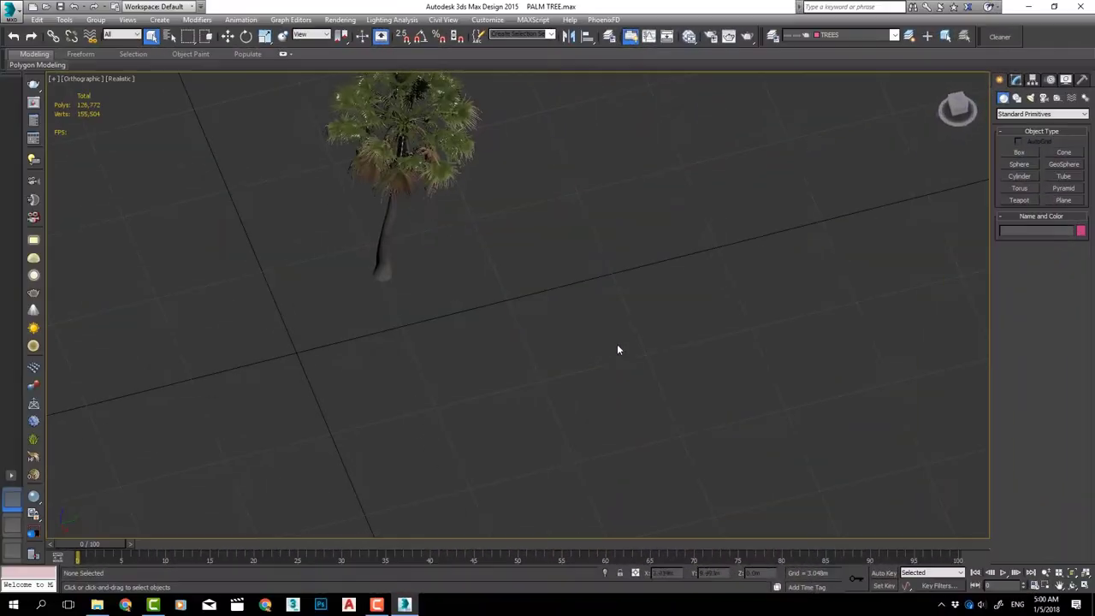
pyautogui.moveTo(618, 349); pyautogui.dragTo(670, 370, button='middle')
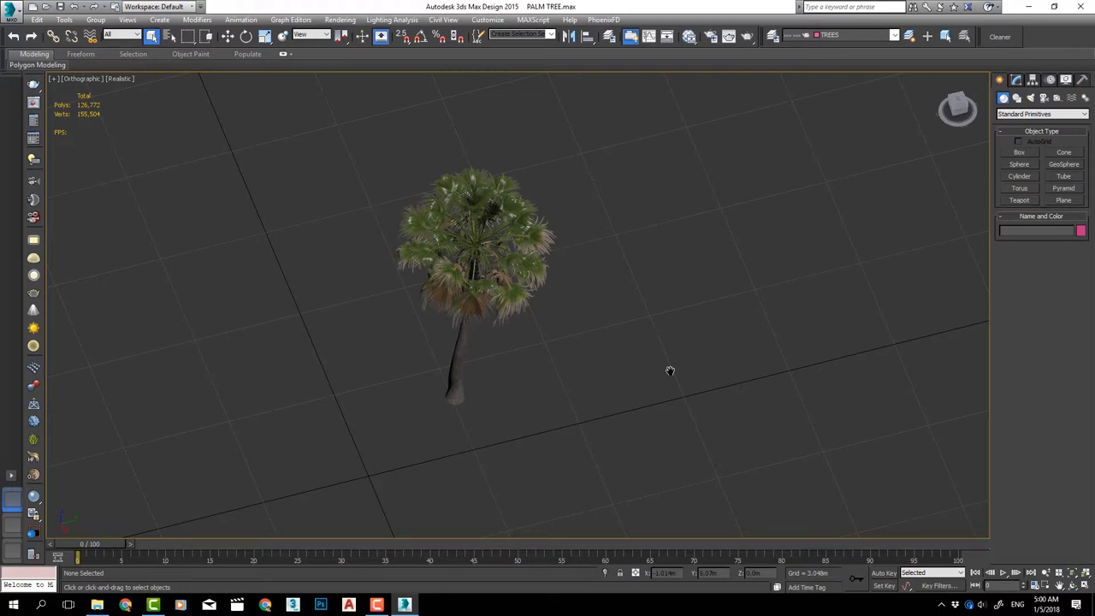
# Select the palm tree, show its edges, and ungroup it into its separate parts.
pyautogui.moveTo(458, 193); pyautogui.dragTo(507, 185, button='middle')
pyautogui.click(535, 235)
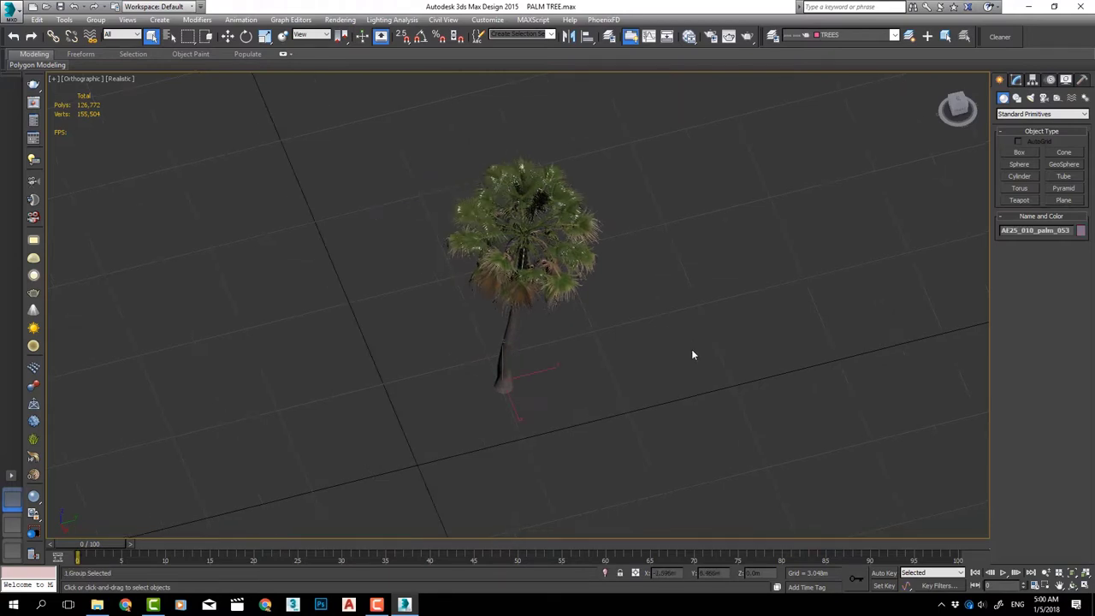
pyautogui.press('F4')
pyautogui.press('F3')
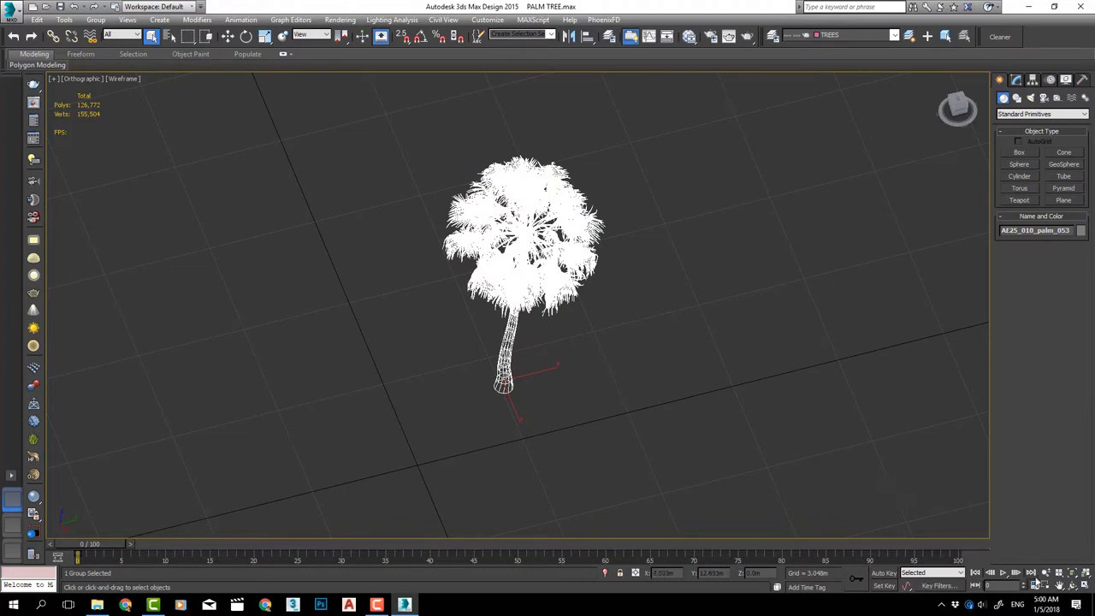
pyautogui.moveTo(582, 392)
pyautogui.mouseDown(button='middle')
pyautogui.moveTo(630, 338)
pyautogui.moveTo(568, 339)
pyautogui.mouseUp(button='middle')
pyautogui.click(96, 20)
pyautogui.click(110, 46)
pyautogui.press('F3')
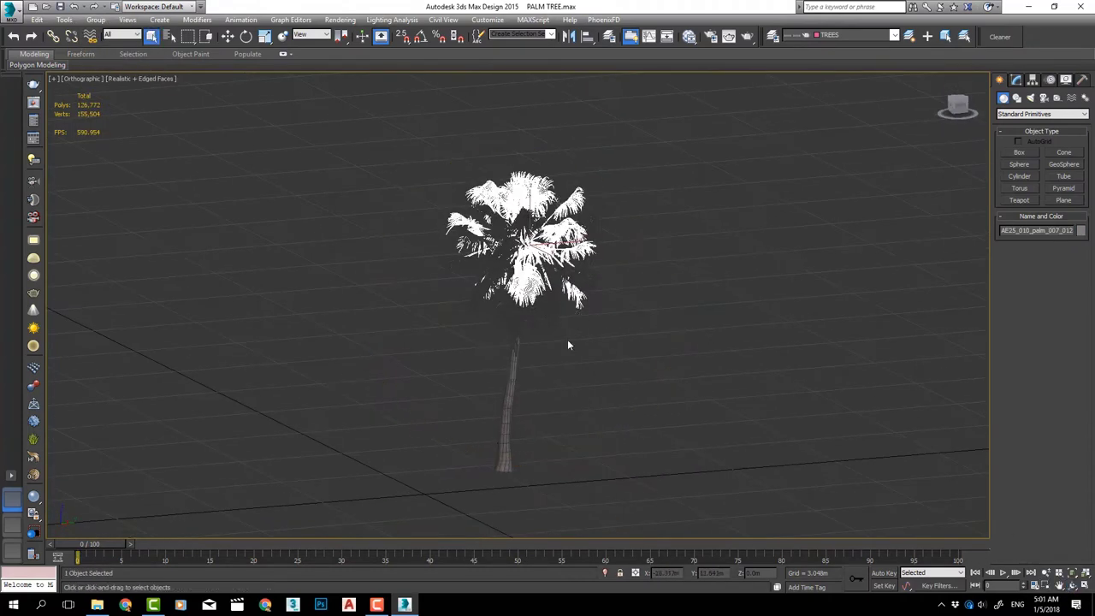
# Convert the trunk to Editable Poly and attach all the other palm pieces to it.
pyautogui.click(552, 306)
pyautogui.click(506, 411)
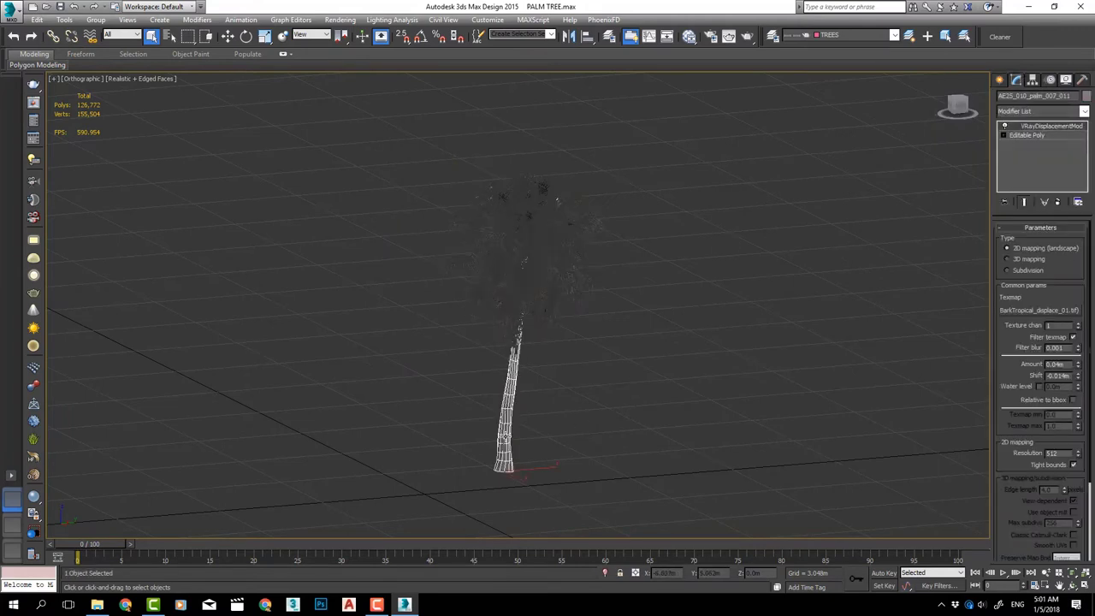
pyautogui.rightClick(504, 410)
pyautogui.click(663, 534)
pyautogui.click(1033, 459)
pyautogui.click(60, 80)
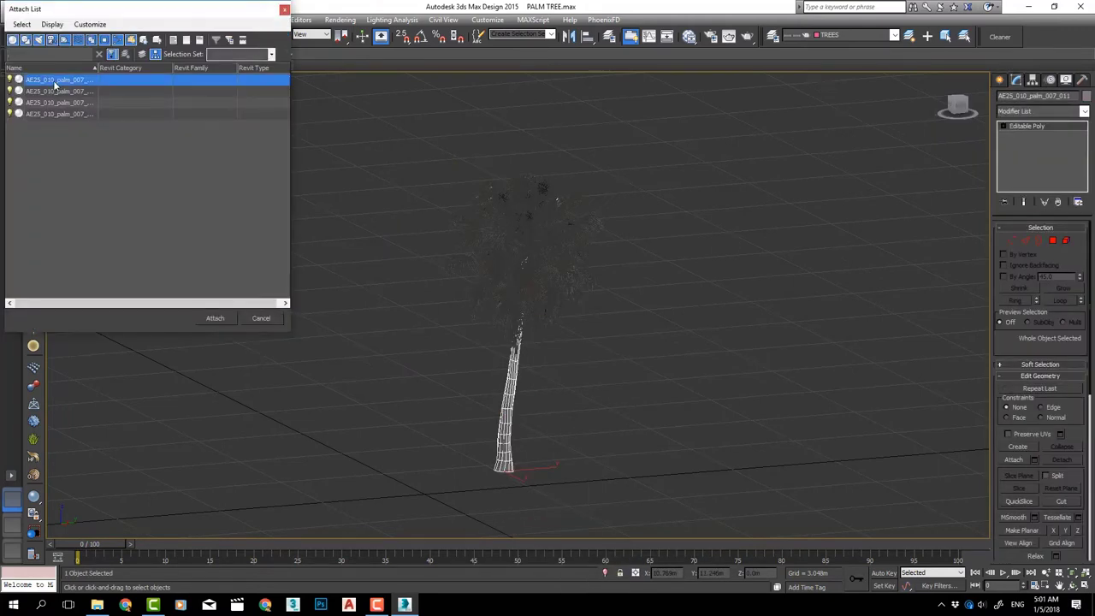
pyautogui.keyDown('shift'); pyautogui.click(59, 114); pyautogui.keyUp('shift')
pyautogui.click(216, 318)
pyautogui.click(599, 284)
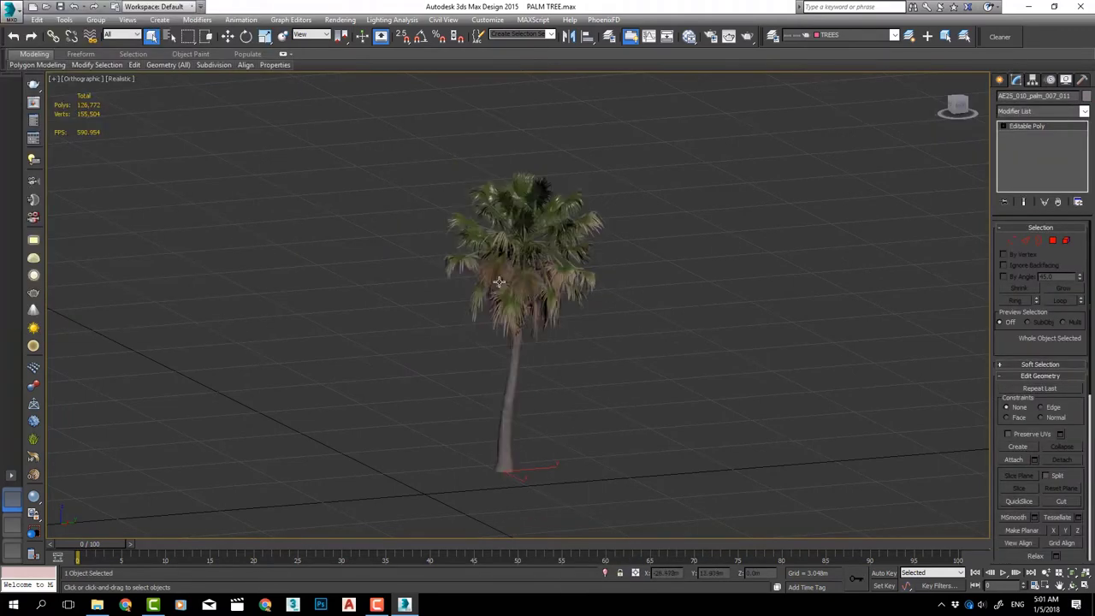
# Export the palm as AE25_010_palm_007_011.vrmesh with automatic proxy creation and point clouds enabled.
pyautogui.rightClick(525, 265)
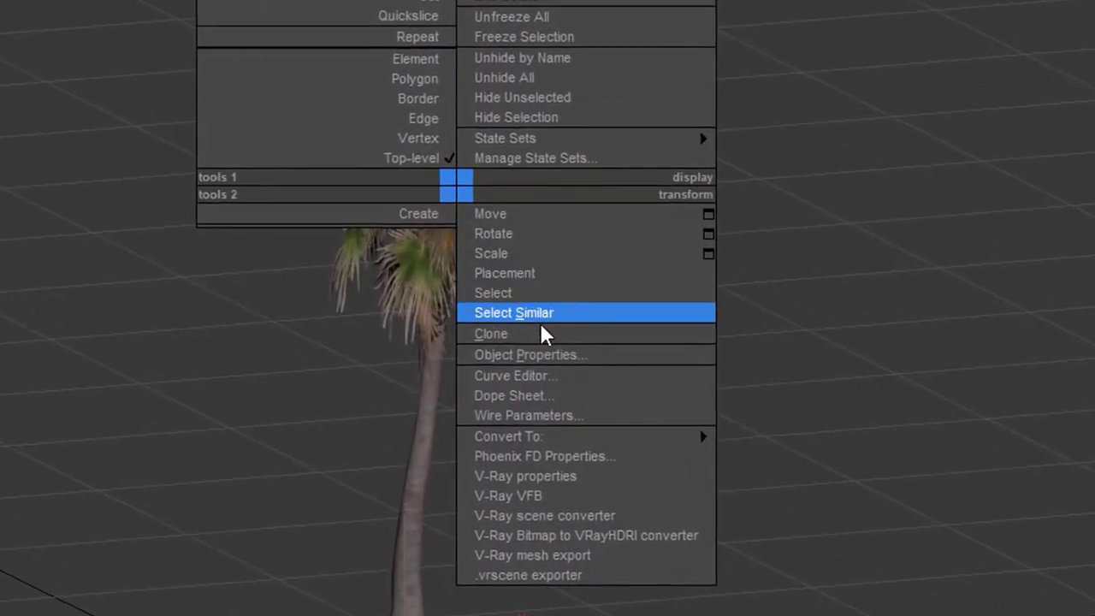
pyautogui.click(573, 559)
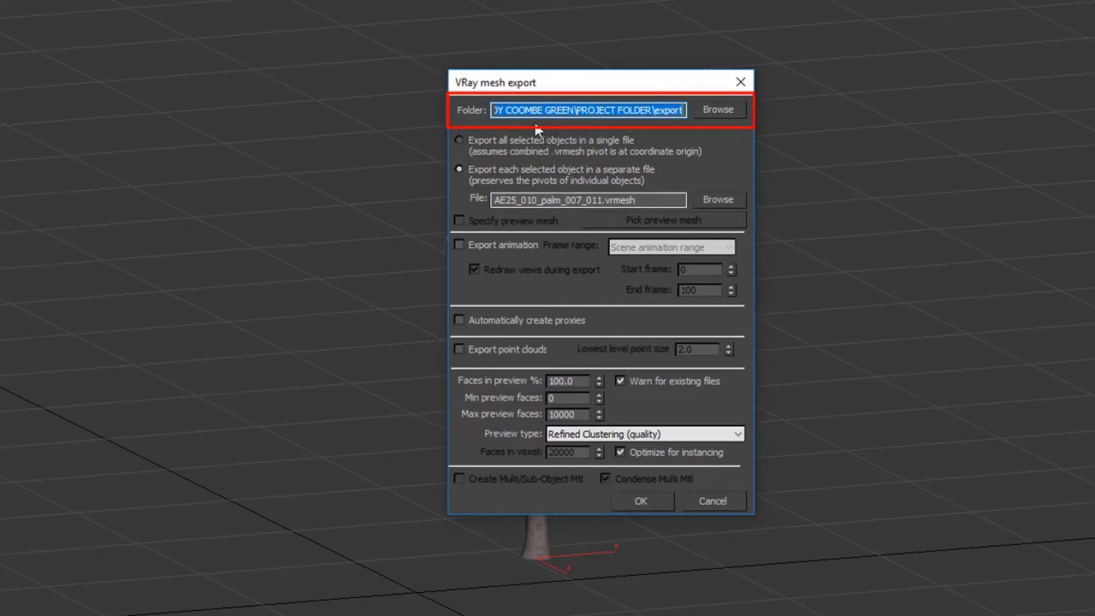
pyautogui.moveTo(532, 109); pyautogui.dragTo(729, 109)
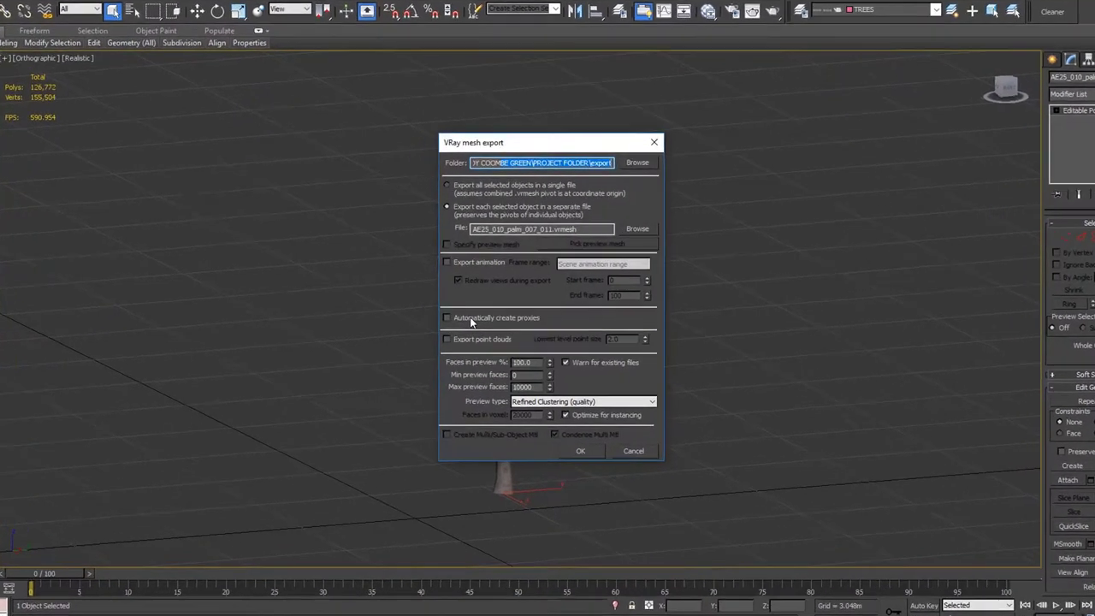
pyautogui.click(469, 319)
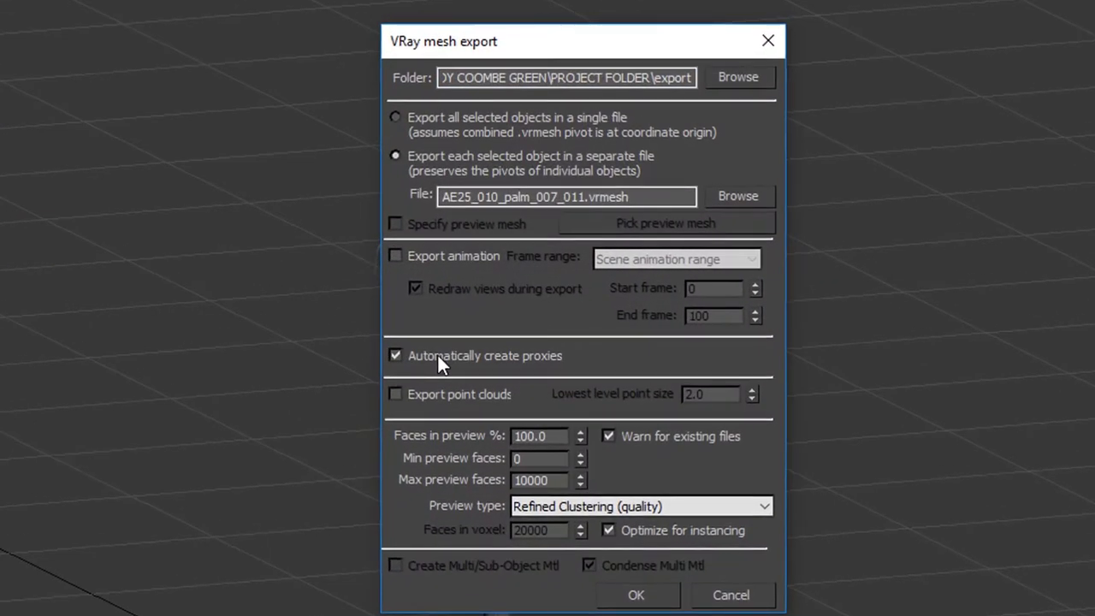
pyautogui.click(409, 396)
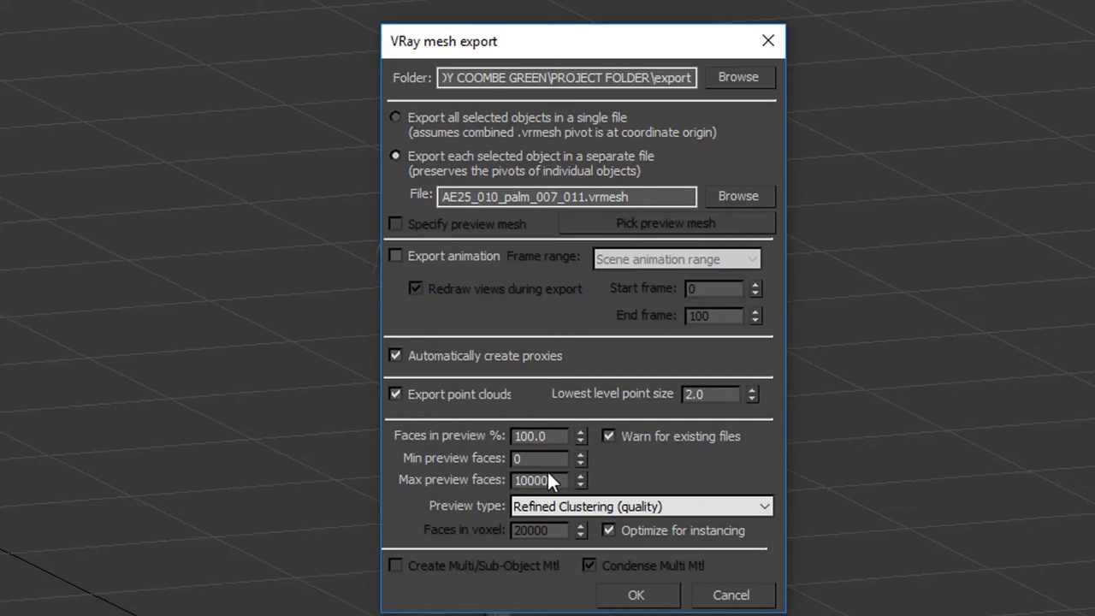
pyautogui.click(625, 596)
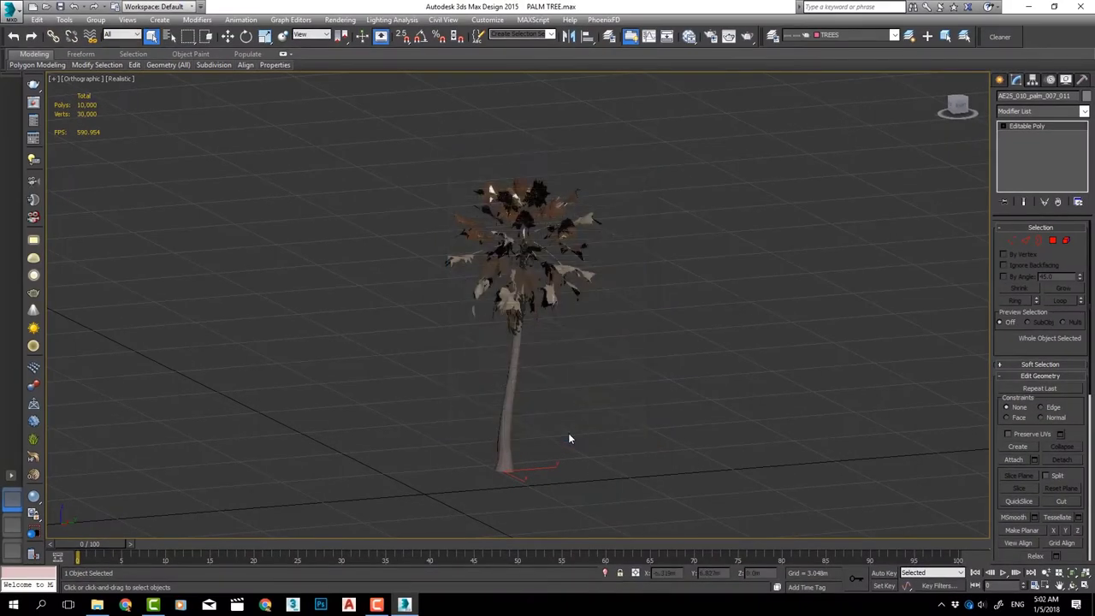
# Select the palm proxy, orbit around it, and switch its display from bounding box to preview from file.
pyautogui.click(501, 393)
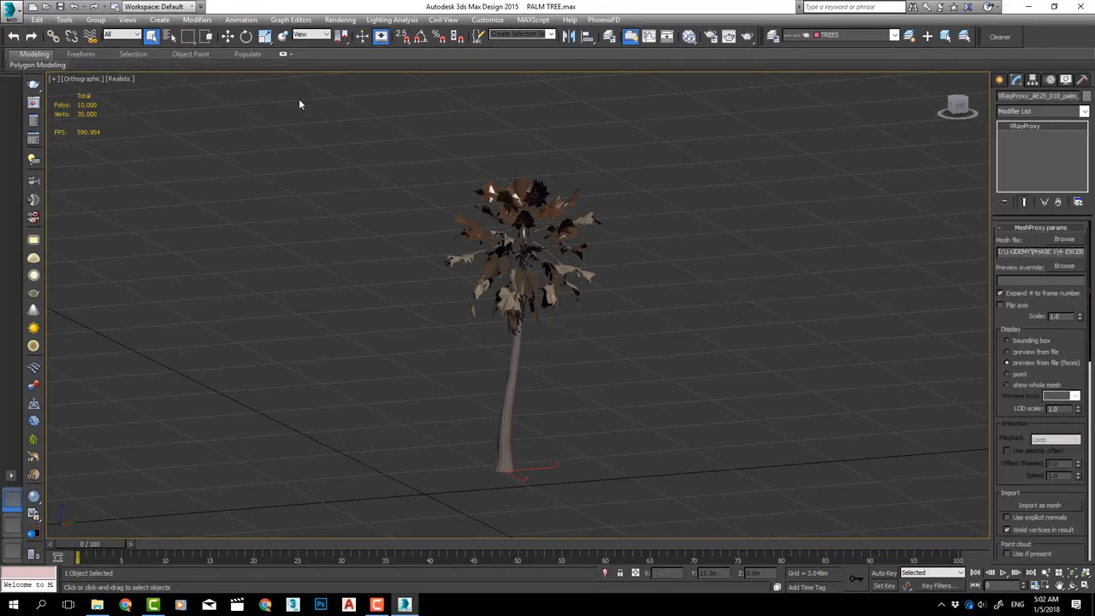
pyautogui.click(228, 37)
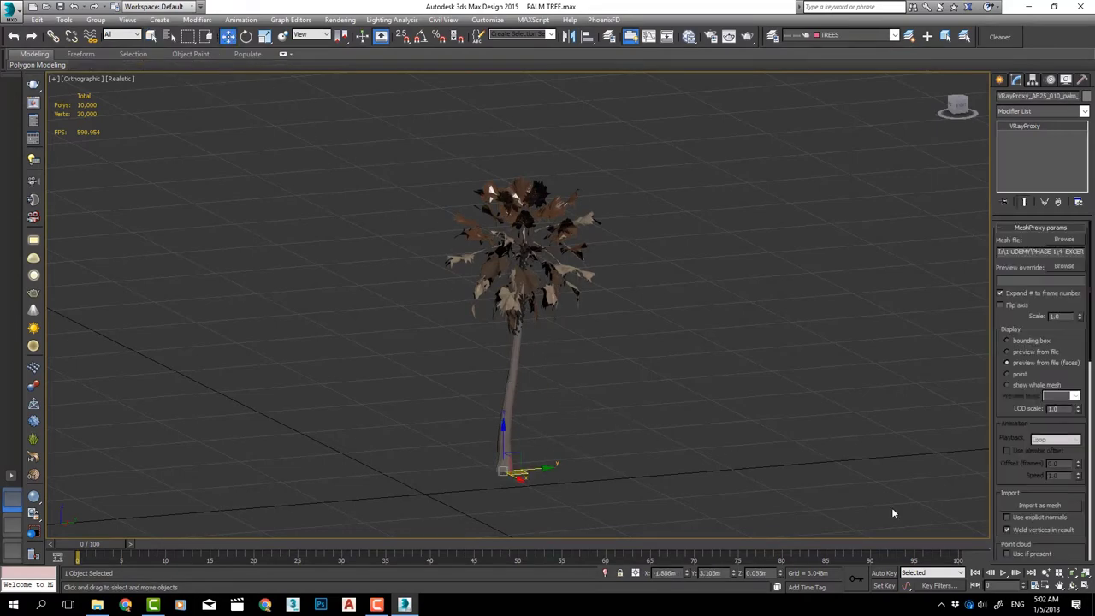
pyautogui.click(1073, 586)
pyautogui.moveTo(550, 356)
pyautogui.mouseDown()
pyautogui.moveTo(576, 363)
pyautogui.moveTo(590, 398)
pyautogui.mouseUp()
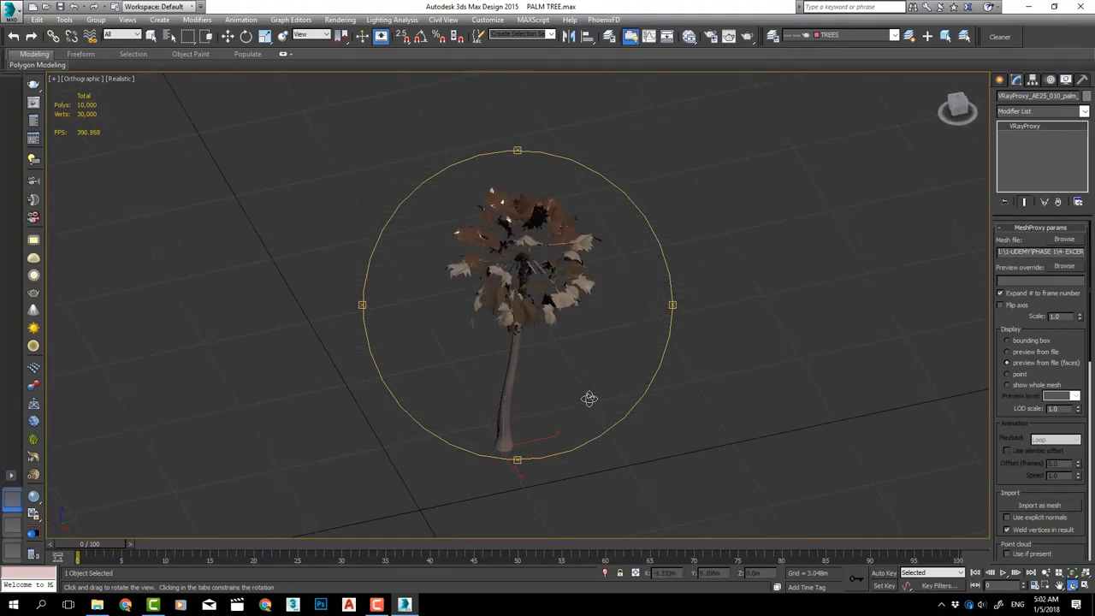
pyautogui.rightClick(542, 299)
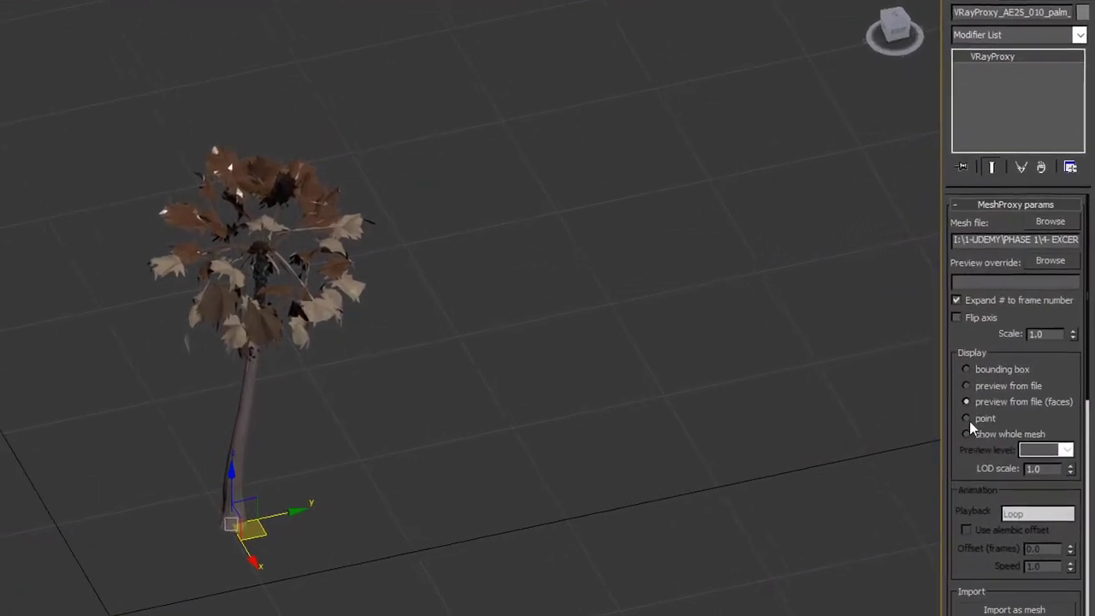
pyautogui.click(957, 375)
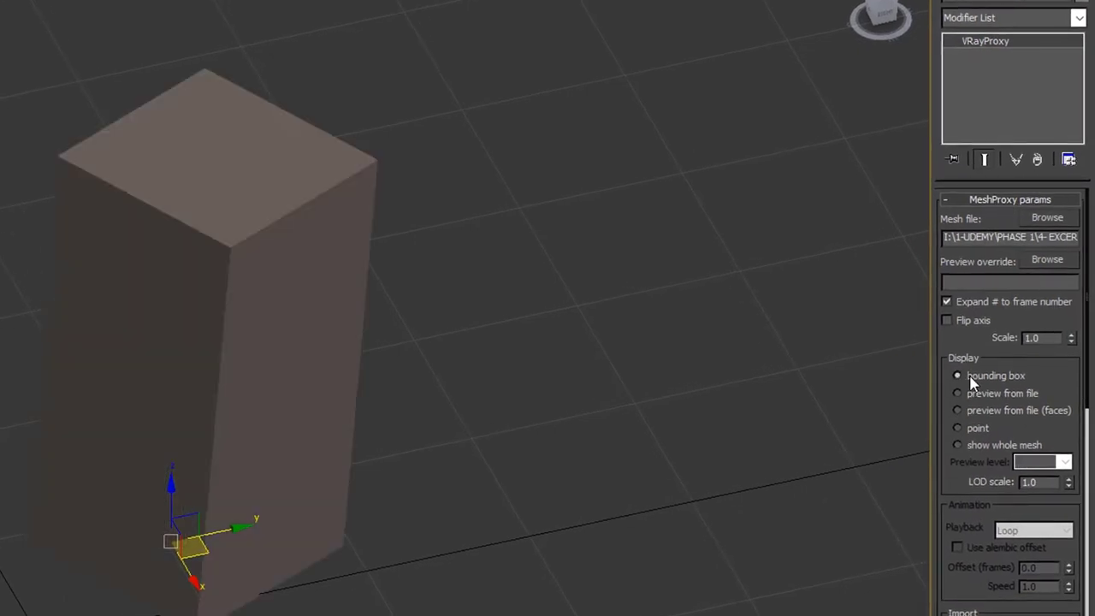
pyautogui.click(970, 393)
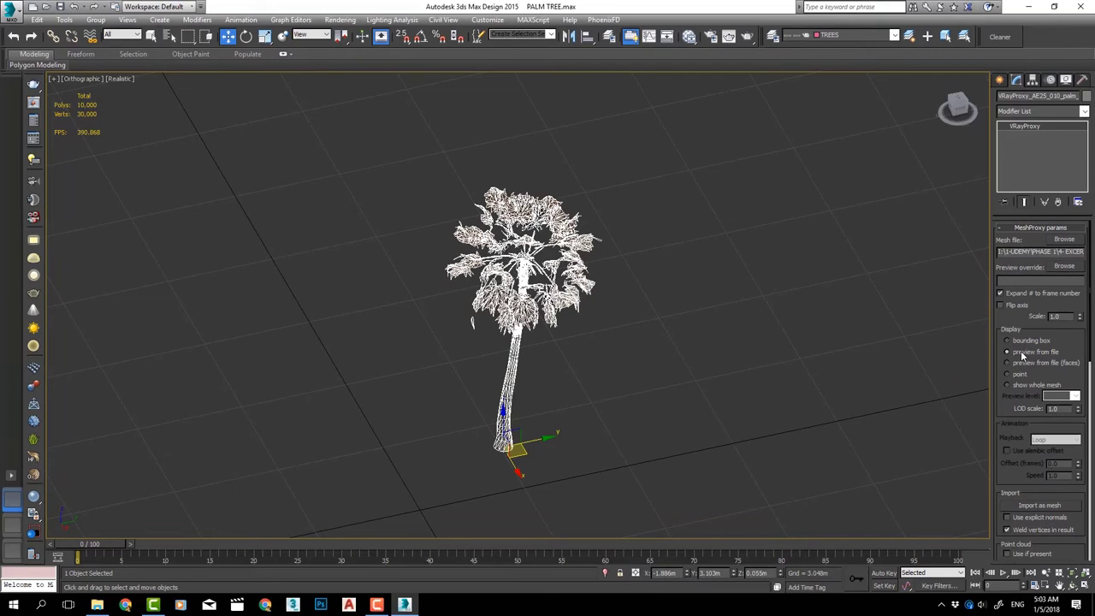
pyautogui.click(712, 303)
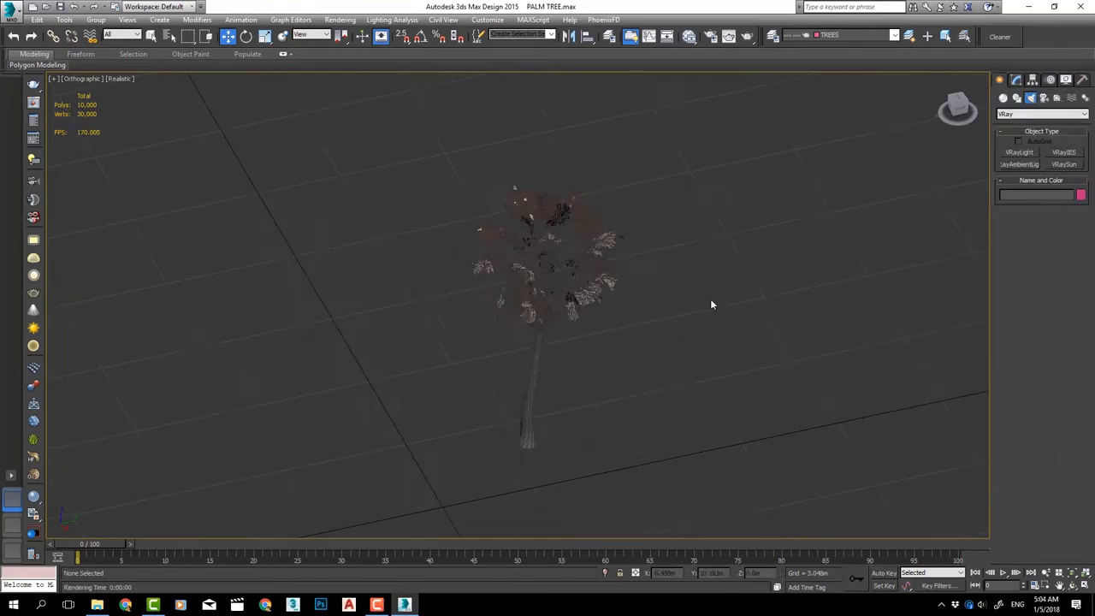
pyautogui.scroll(3, 696, 299)
pyautogui.hotkey('shift', 'q')
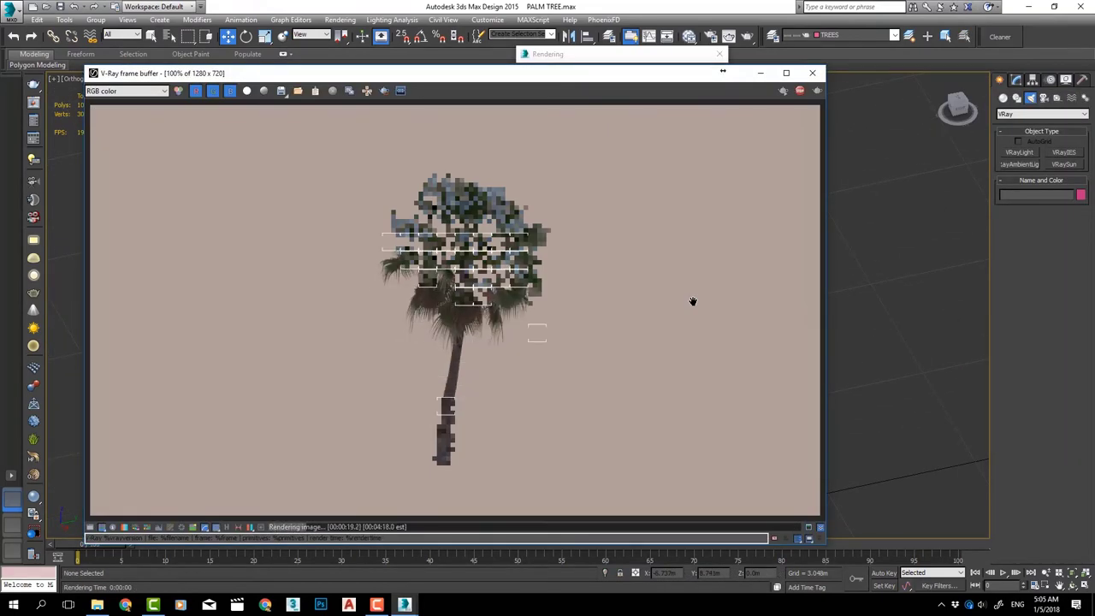
pyautogui.click(367, 91)
pyautogui.click(760, 73)
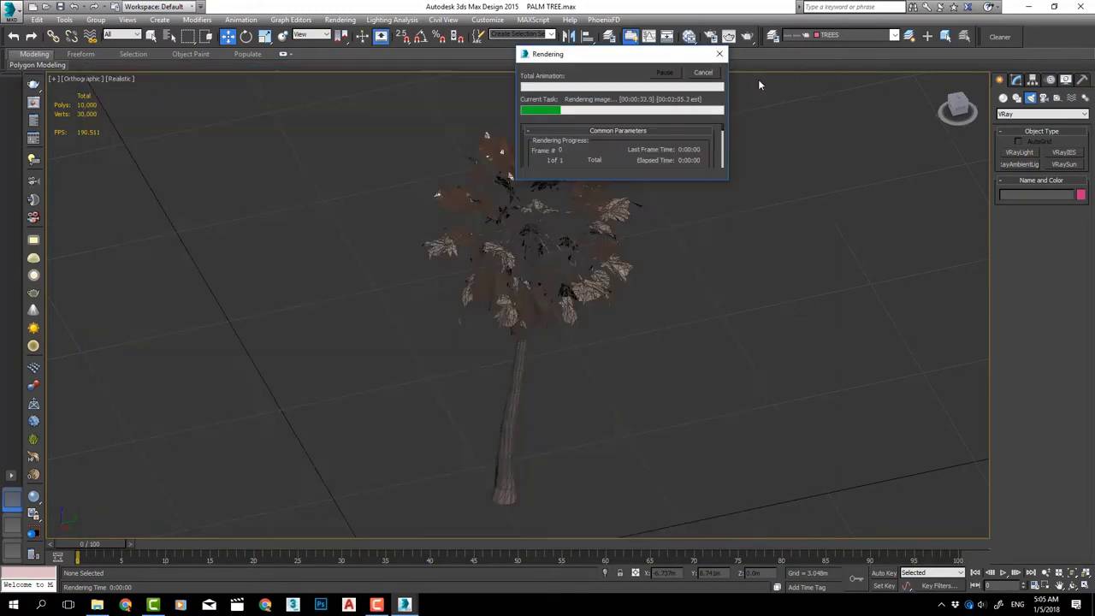
pyautogui.click(705, 75)
pyautogui.click(445, 239)
pyautogui.scroll(-3, 521, 131)
pyautogui.moveTo(530, 257); pyautogui.dragTo(498, 321, button='middle')
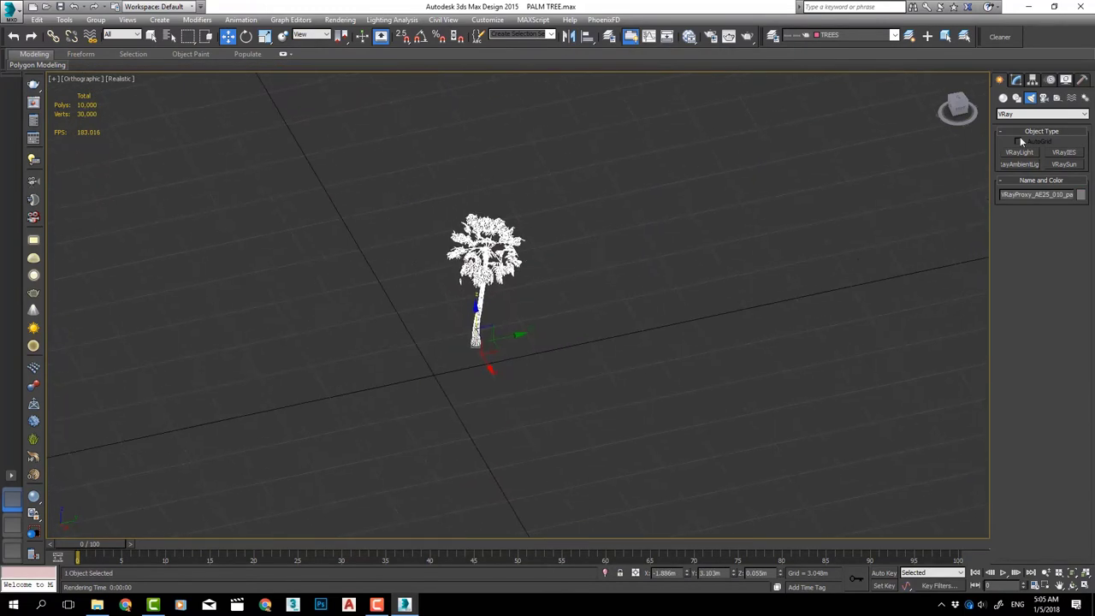
pyautogui.click(1016, 78)
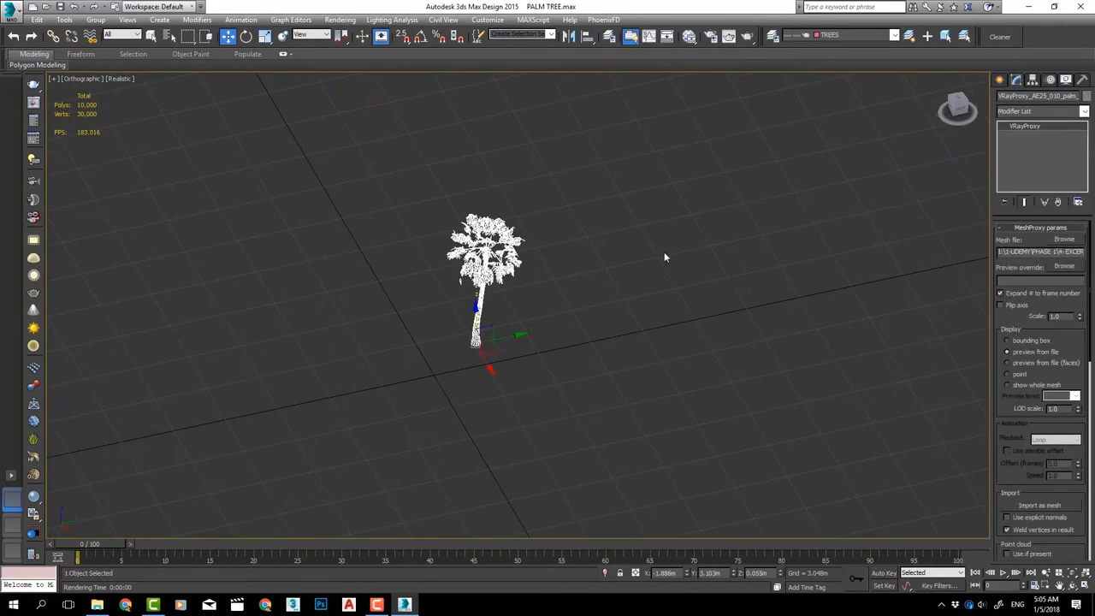
# Set the proxy display to bounding box and select all 1,331 cloned palm proxies.
pyautogui.click(1023, 343)
pyautogui.keyDown('alt'); pyautogui.moveTo(357, 244); pyautogui.dragTo(578, 280, button='middle'); pyautogui.keyUp('alt')
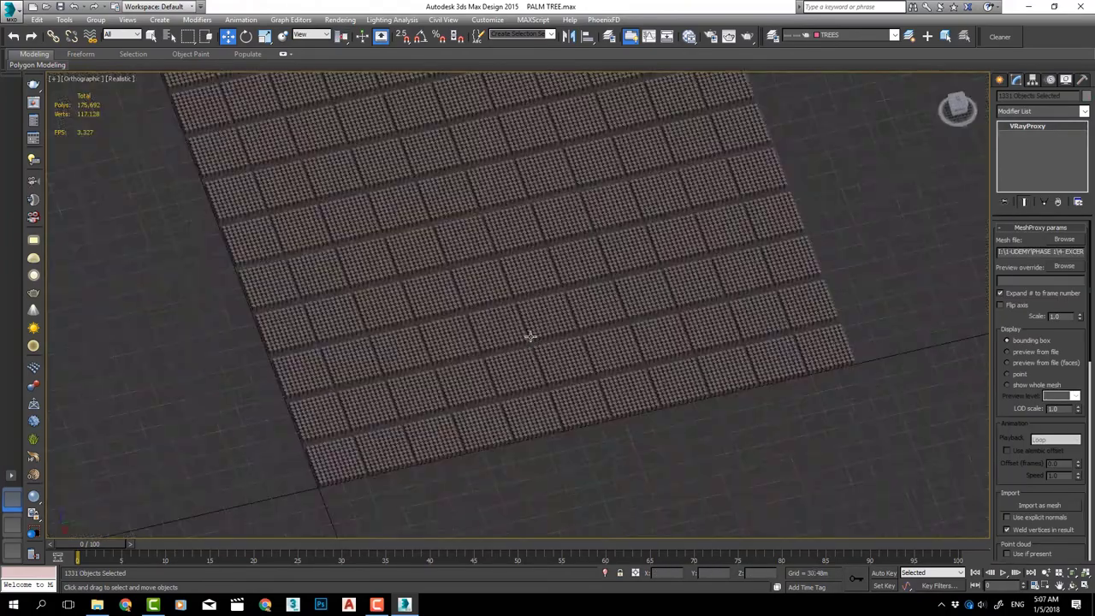
pyautogui.scroll(-5, 530, 337)
pyautogui.hotkey('ctrl', 'r')
pyautogui.moveTo(557, 354)
pyautogui.mouseDown()
pyautogui.moveTo(557, 334)
pyautogui.moveTo(505, 364)
pyautogui.mouseUp()
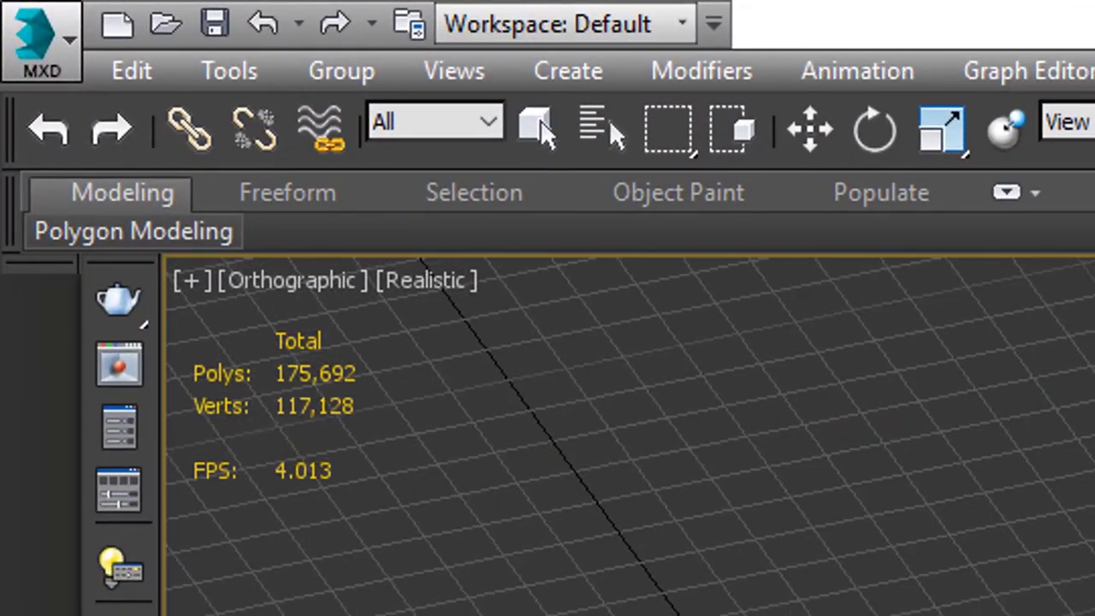
pyautogui.moveTo(777, 111)
pyautogui.mouseDown()
pyautogui.moveTo(208, 484)
pyautogui.moveTo(239, 470)
pyautogui.mouseUp()
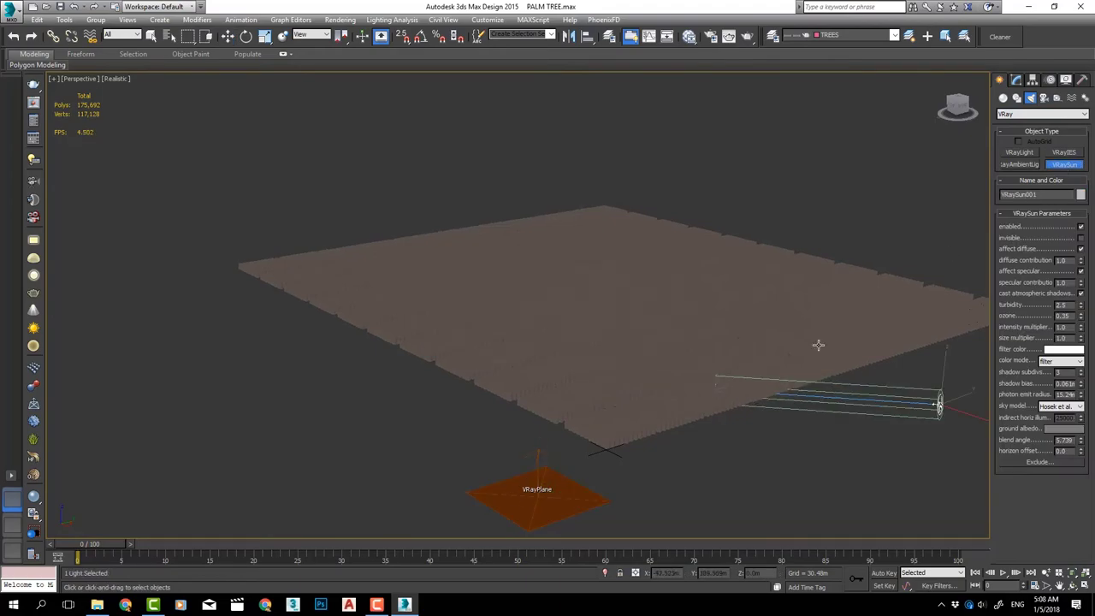
# Render the Perspective view of the sun-lit palm proxy grid.
pyautogui.hotkey('shift', 'q')
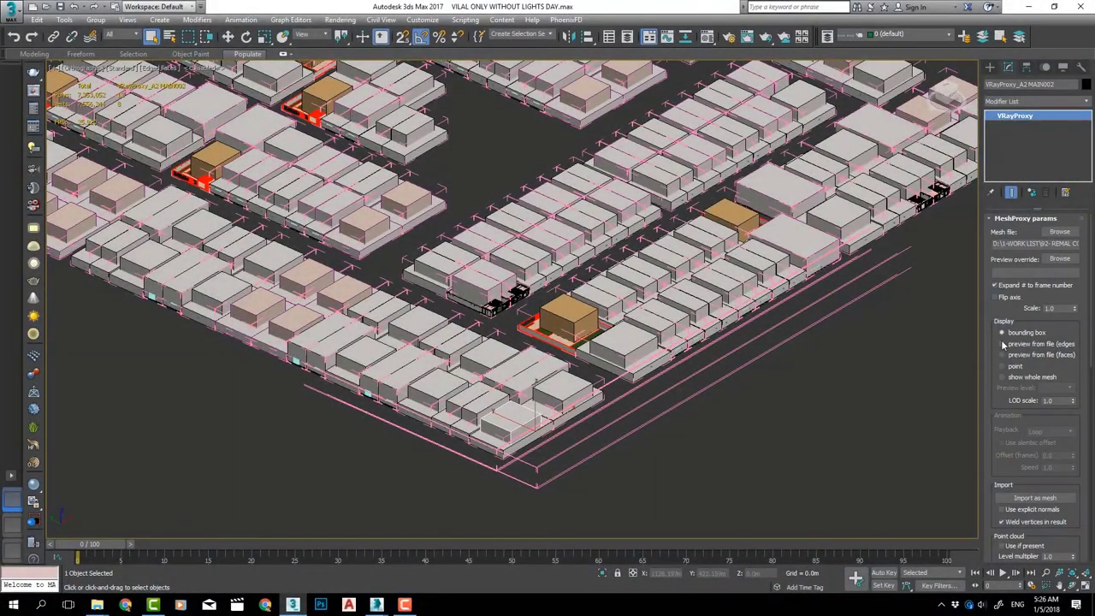
# Set each tree proxy's display to preview from file (edges), then zoom out over the villa layout.
pyautogui.click(1002, 344)
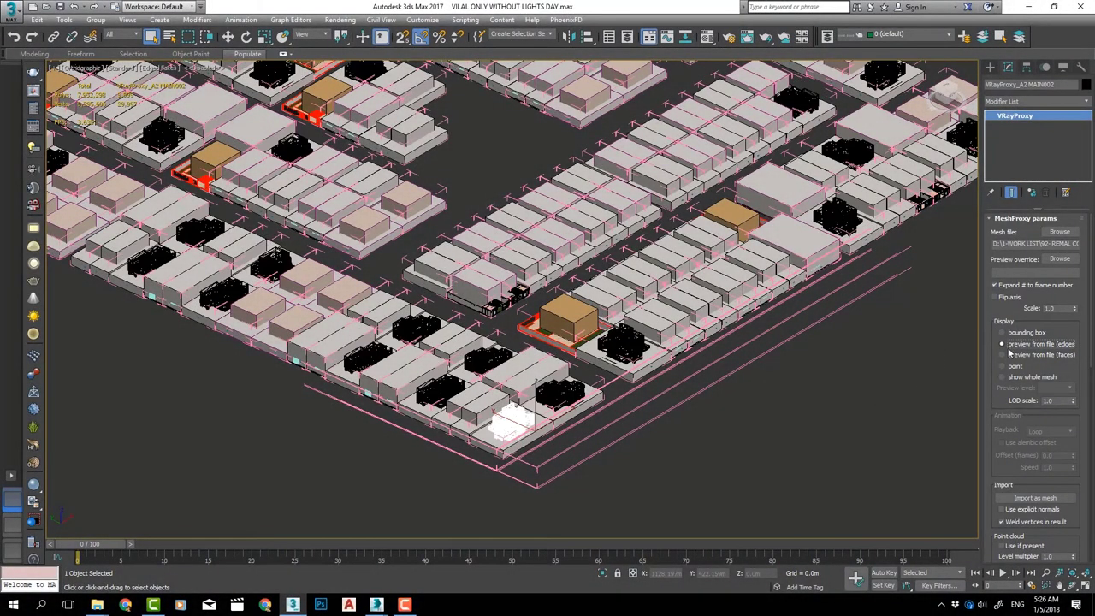
pyautogui.click(722, 416)
pyautogui.click(522, 385)
pyautogui.click(1003, 343)
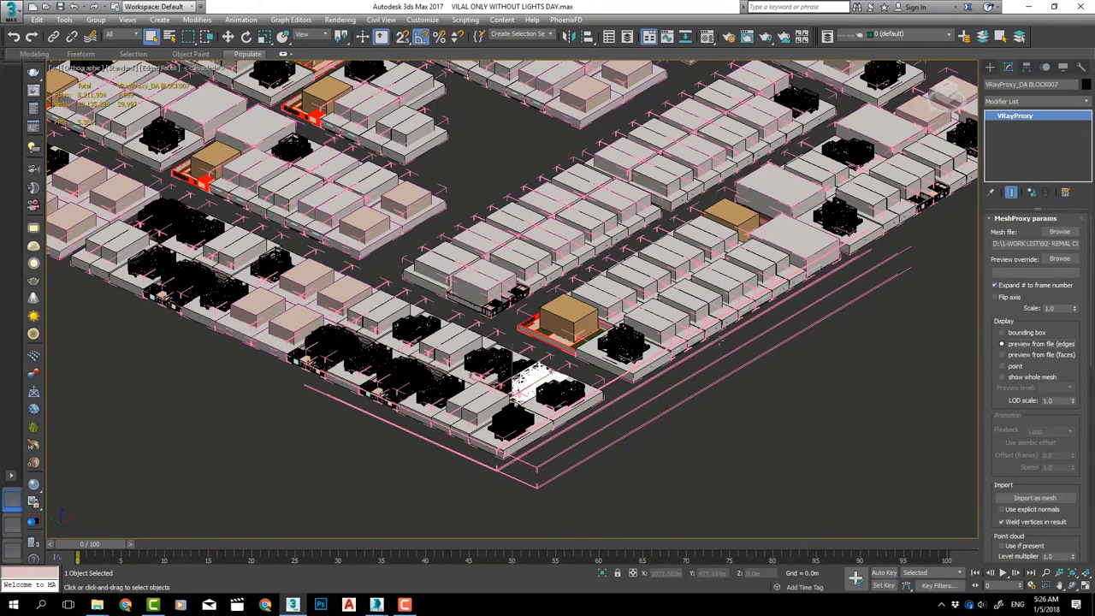
pyautogui.moveTo(681, 338); pyautogui.dragTo(673, 402, button='middle')
pyautogui.scroll(-4, 673, 402)
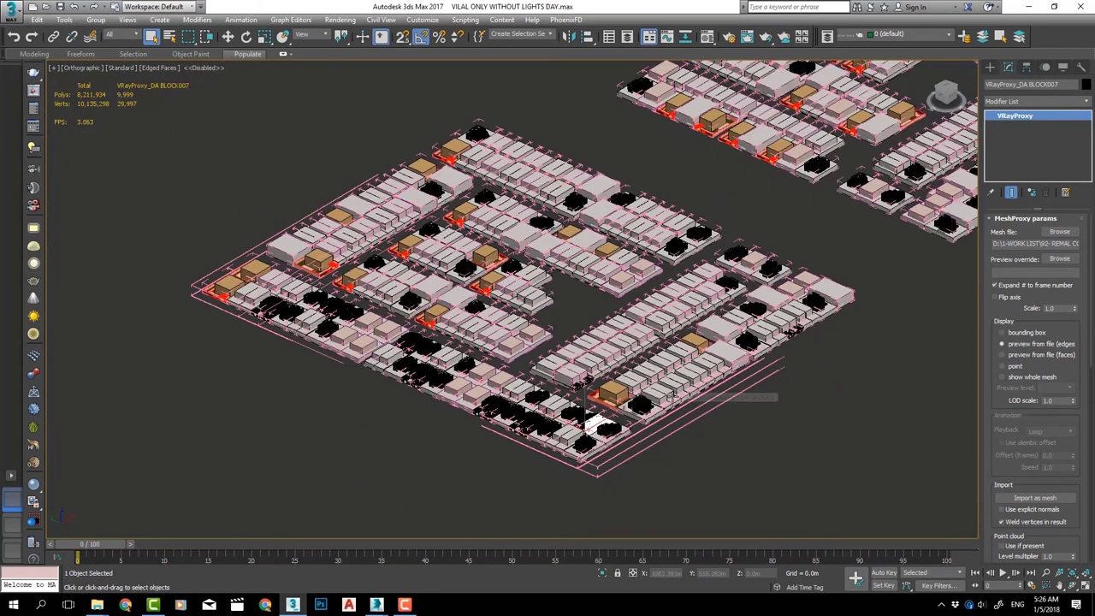